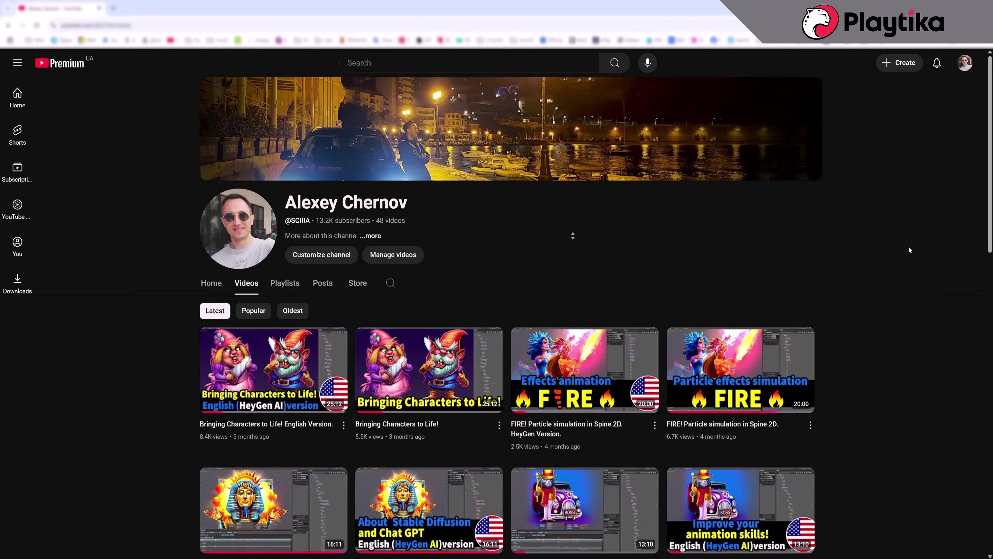
Browse the channel's uploads down to the older Spine videos and open "Spine. Вращаем персонажей."
scroll(908, 245, "down", 6)
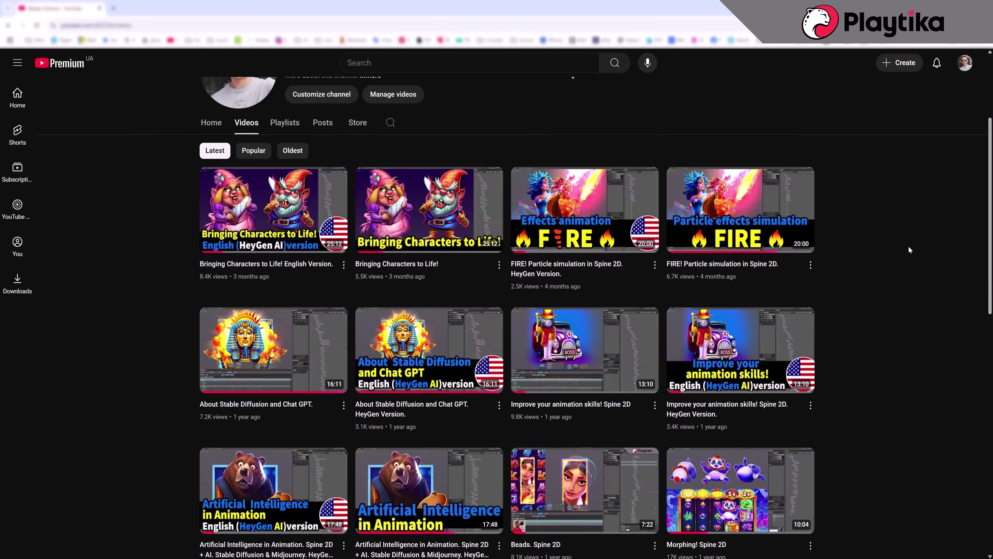
scroll(909, 245, "down", 7)
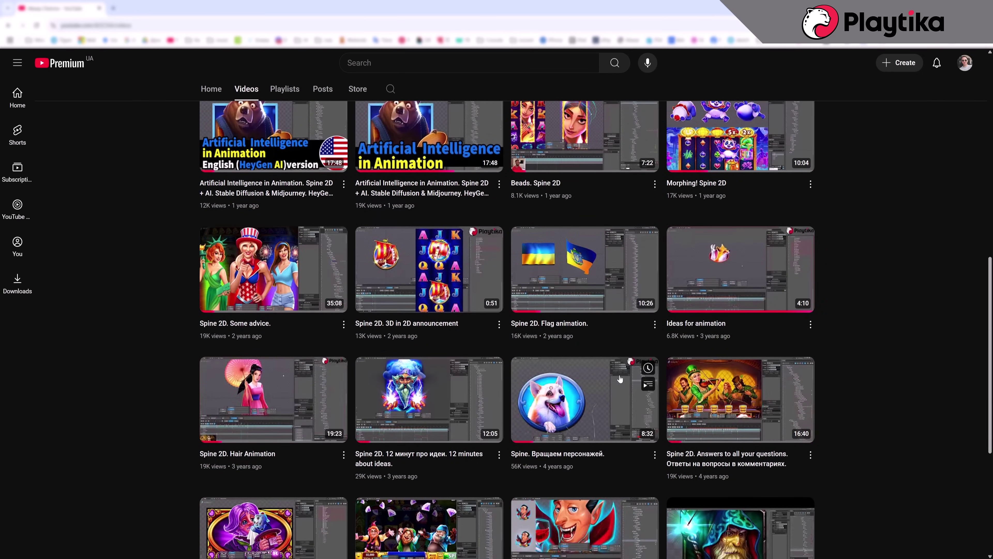
left_click(605, 390)
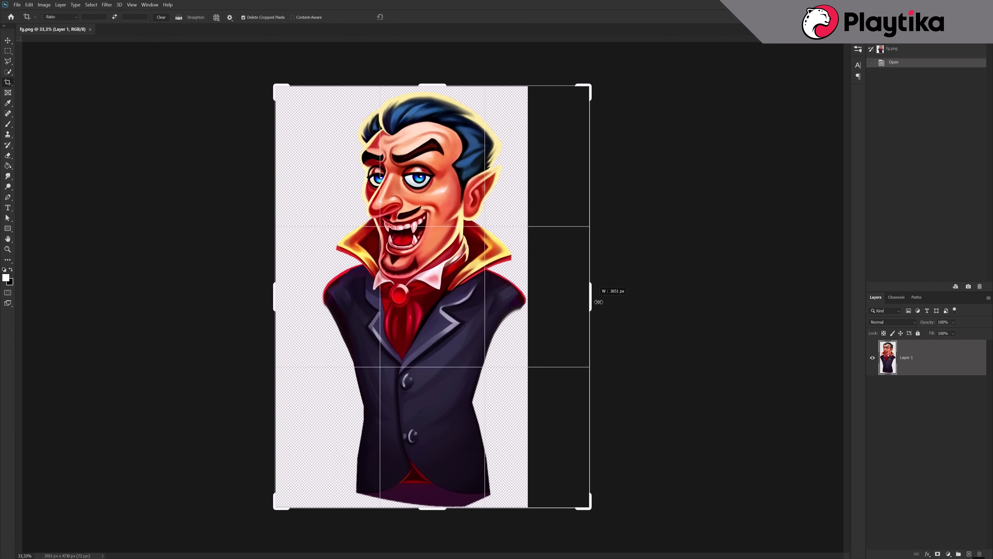
In Photoshop, extend the fg.png canvas around the vampire with the Crop tool and add an empty layer beneath the character layer
mouse_move(589, 293)
left_mouse_down()
mouse_move(592, 304)
mouse_move(583, 301)
left_mouse_up()
left_click_drag(427, 84, 427, 75)
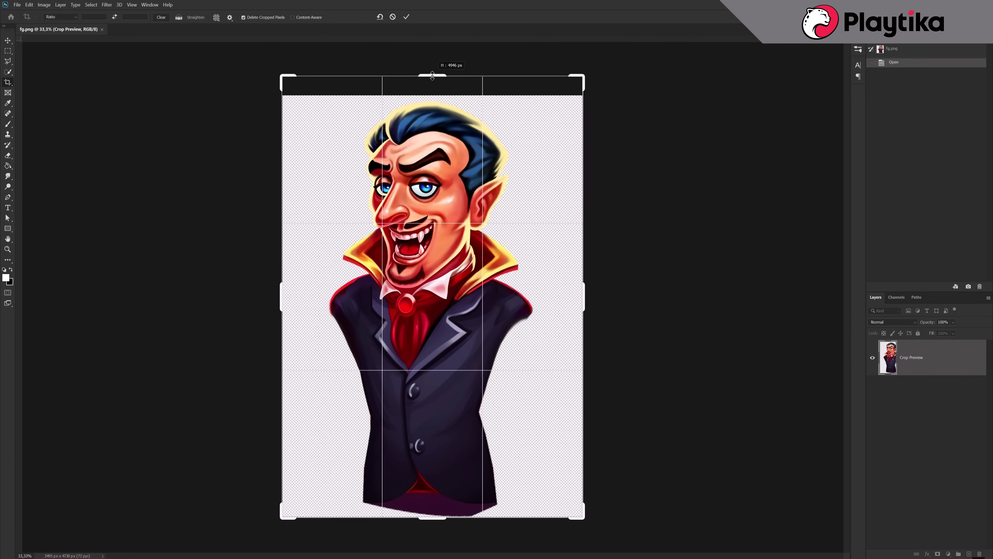
left_click_drag(444, 518, 449, 525)
key("Return")
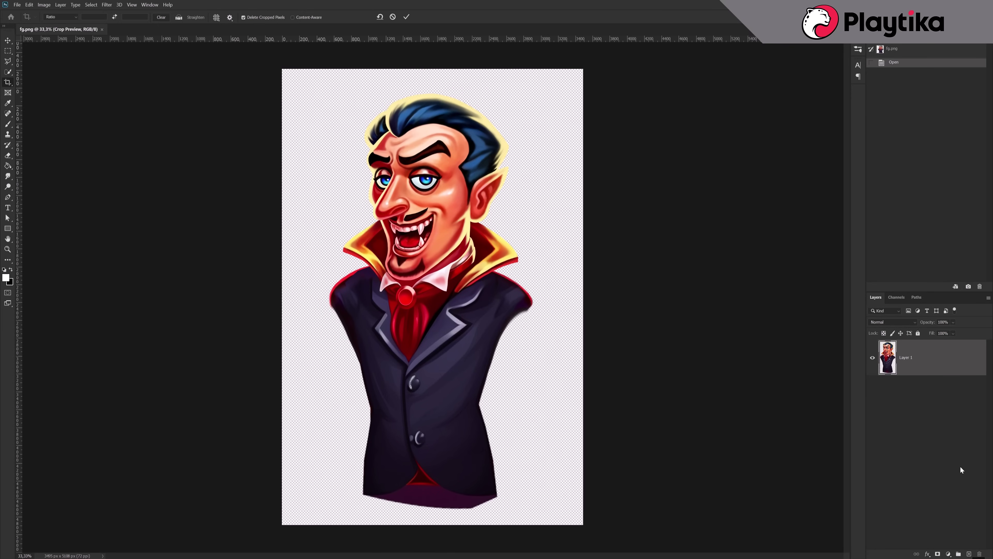
left_click(967, 554)
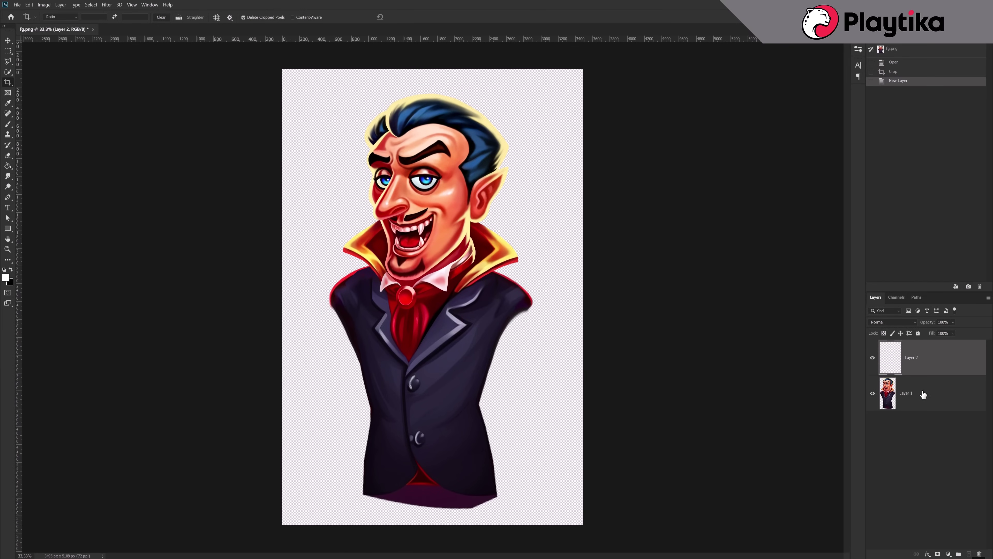
left_click_drag(923, 394, 911, 344)
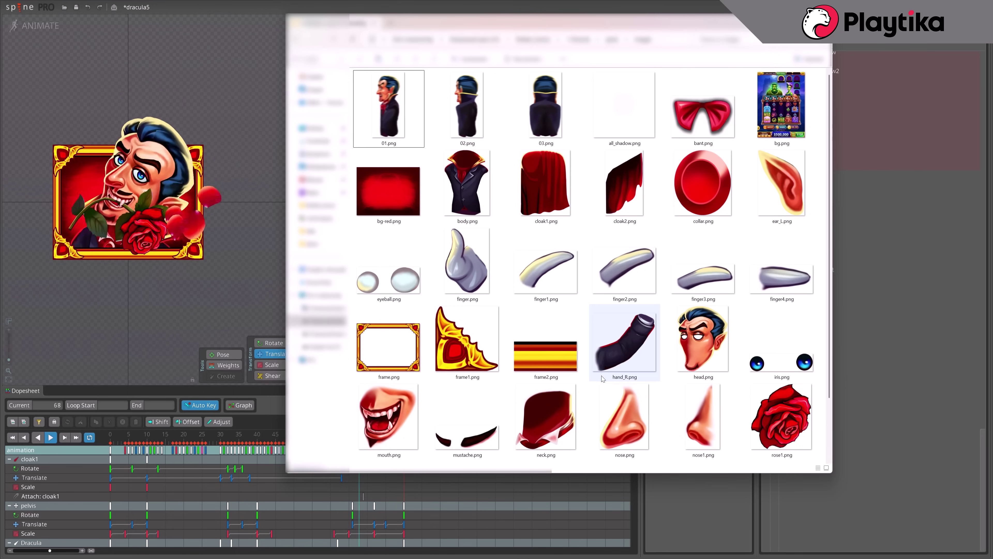
Look over the rotated view 02.png, the numbered turnaround in rotation.psd and the drakula.png texture atlas in IrfanView
left_click(468, 110)
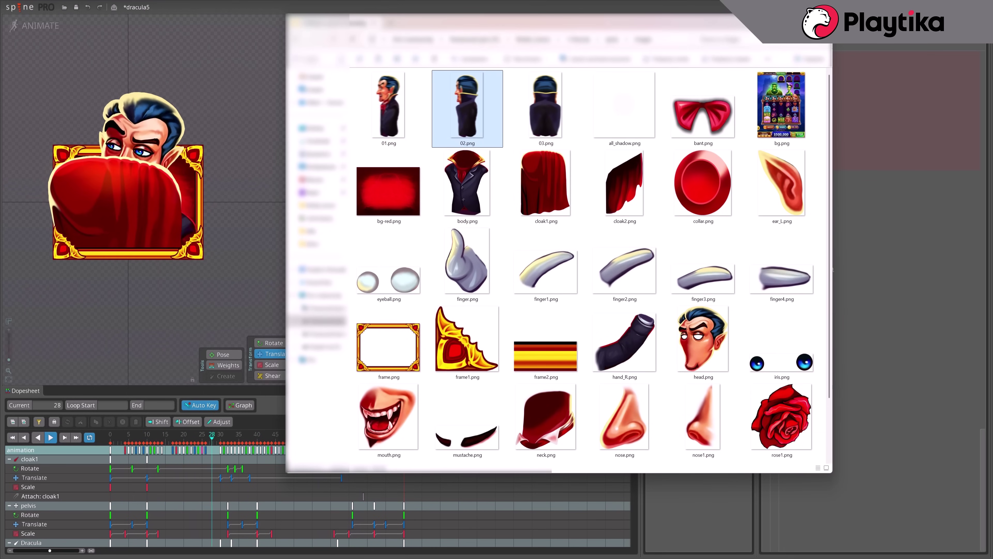
left_click(678, 557)
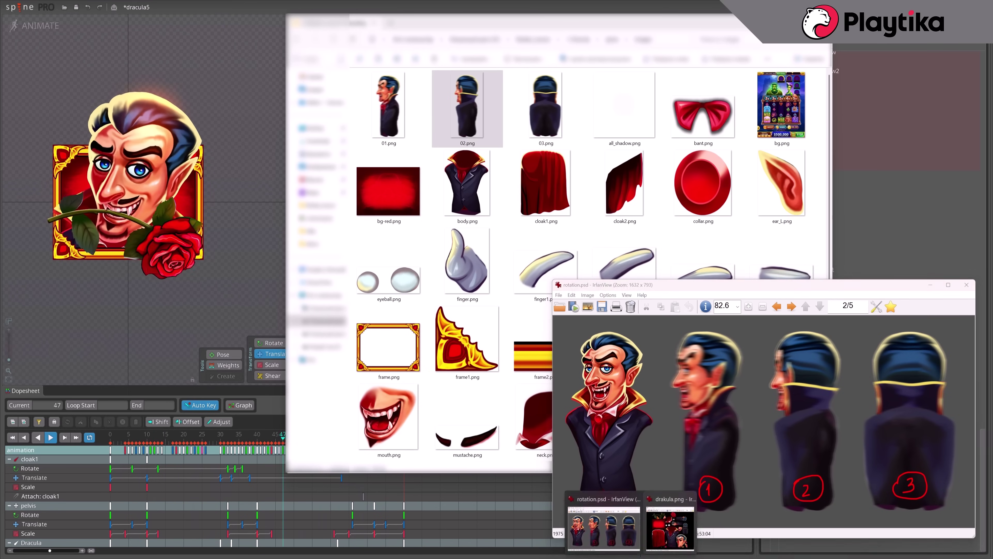
left_click(650, 539)
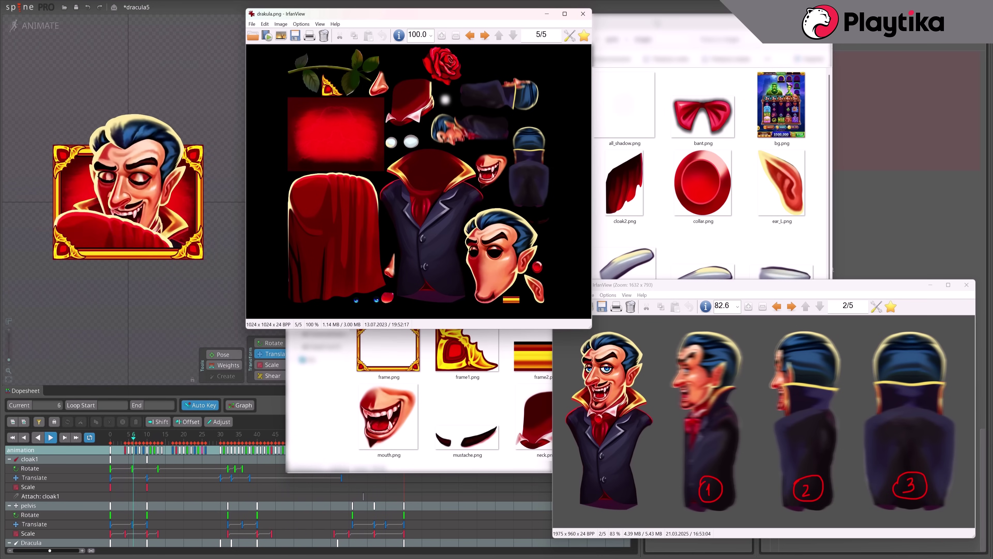
Back in Photoshop, lasso the head on Layer 1 copy, copy it to a new layer and hide the full-figure layer
right_click(9, 73)
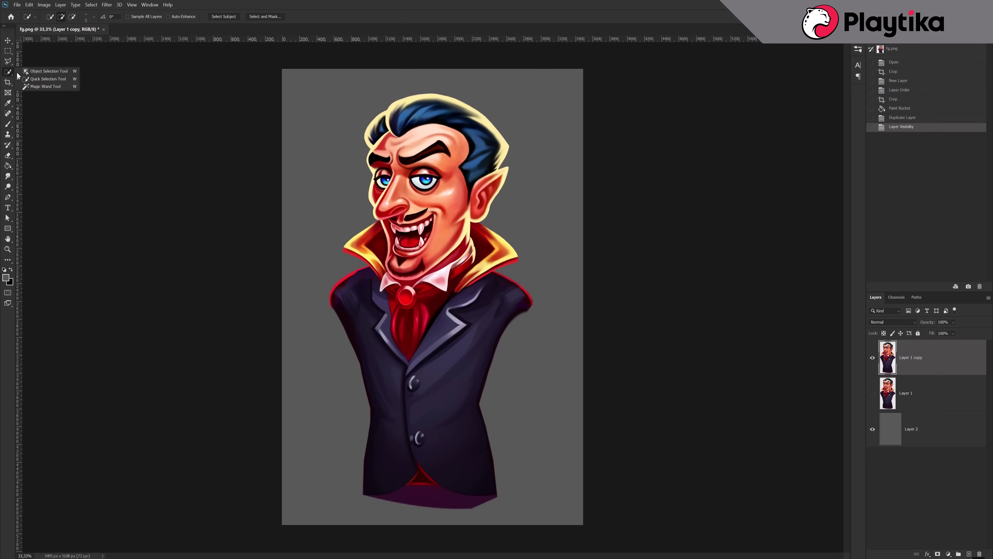
left_click(7, 61)
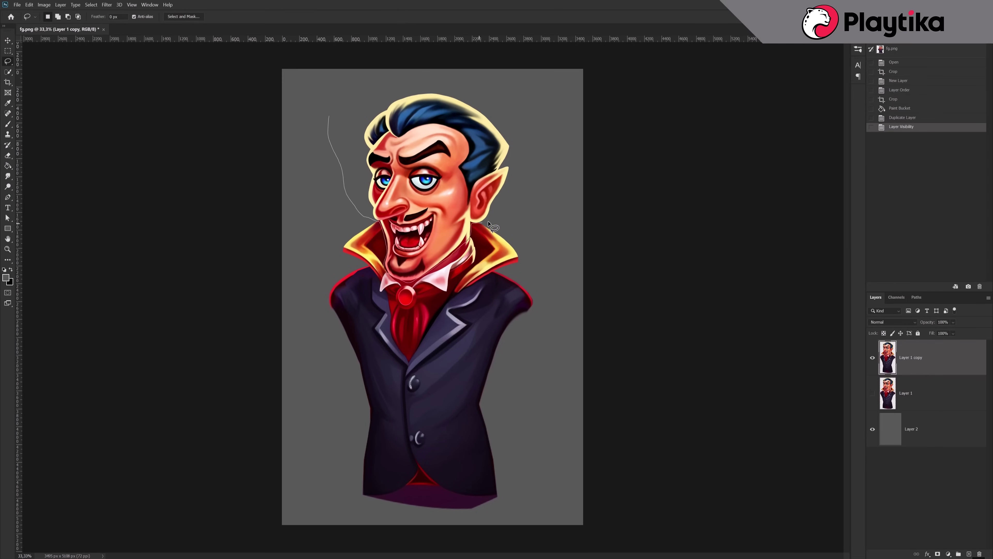
left_click_drag(489, 223, 449, 80)
right_click(489, 141)
left_click(508, 198)
left_click(872, 393)
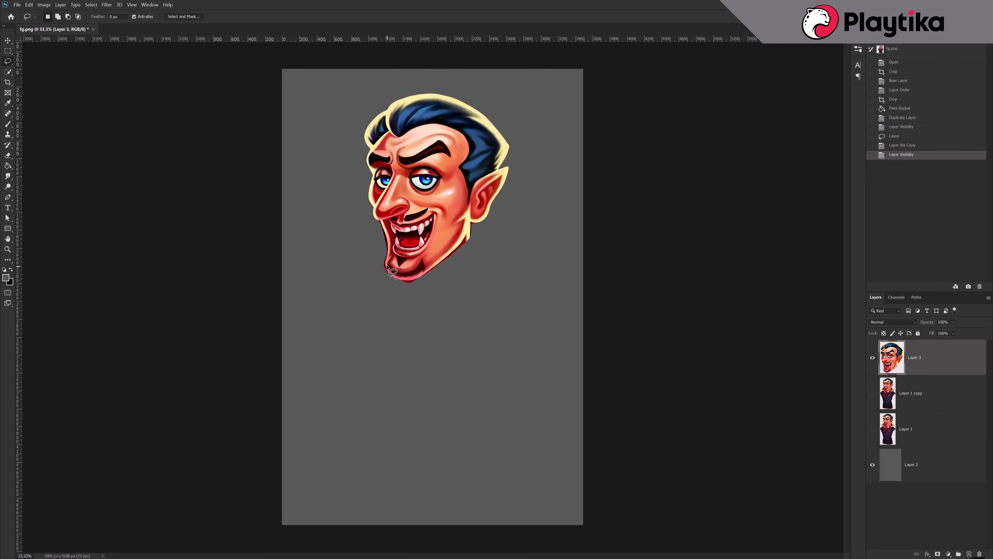
Delete the leftover area beside the chin and the far side of the face and hair from the head layer
key("Delete")
mouse_move(369, 223)
left_mouse_down()
mouse_move(365, 260)
mouse_move(357, 220)
mouse_move(370, 216)
left_mouse_up()
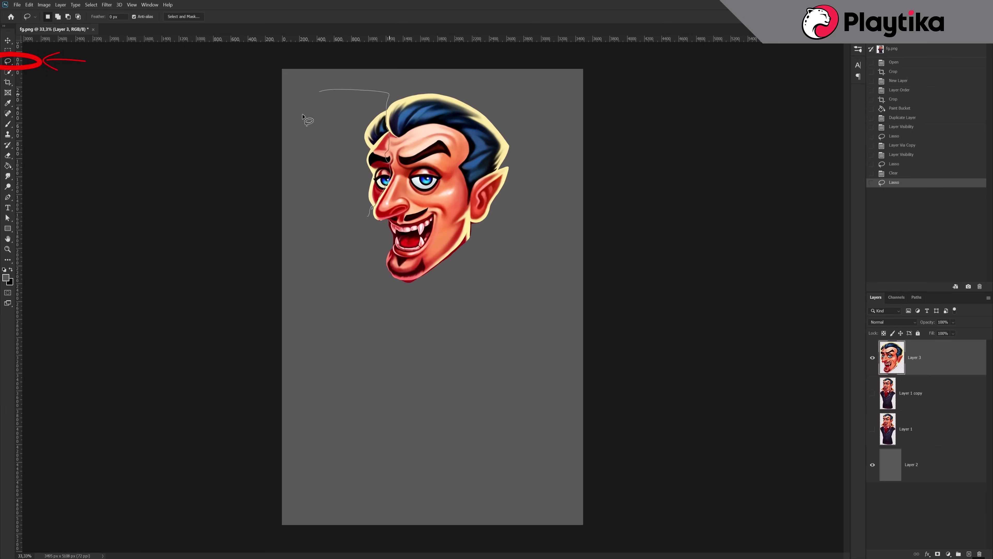
left_click_drag(303, 116, 297, 125)
key("m")
key("Delete")
key("ctrl+d")
Open the head layer in Liquify and push the nose, mouth, forehead and brow forward with an enlarged brush
left_click(102, 5)
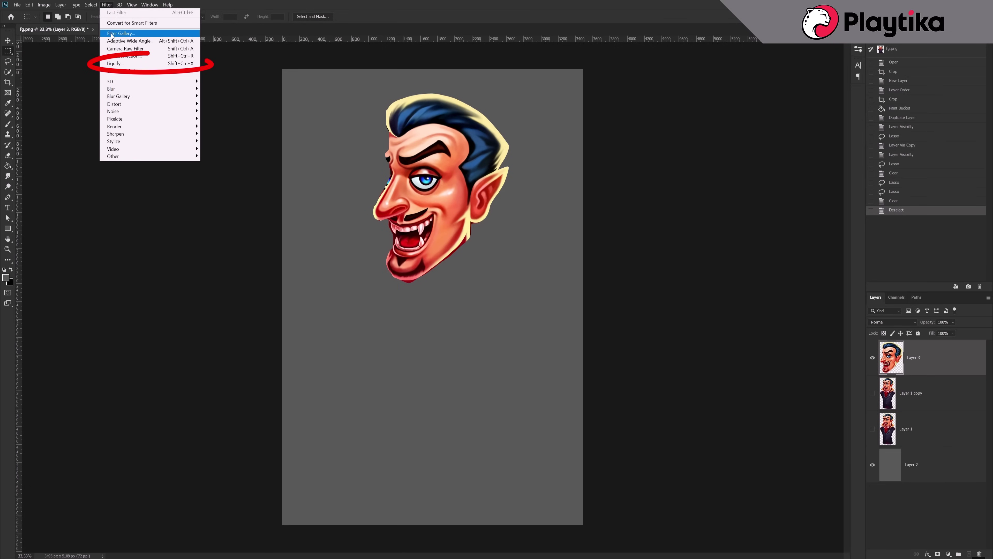
left_click(117, 63)
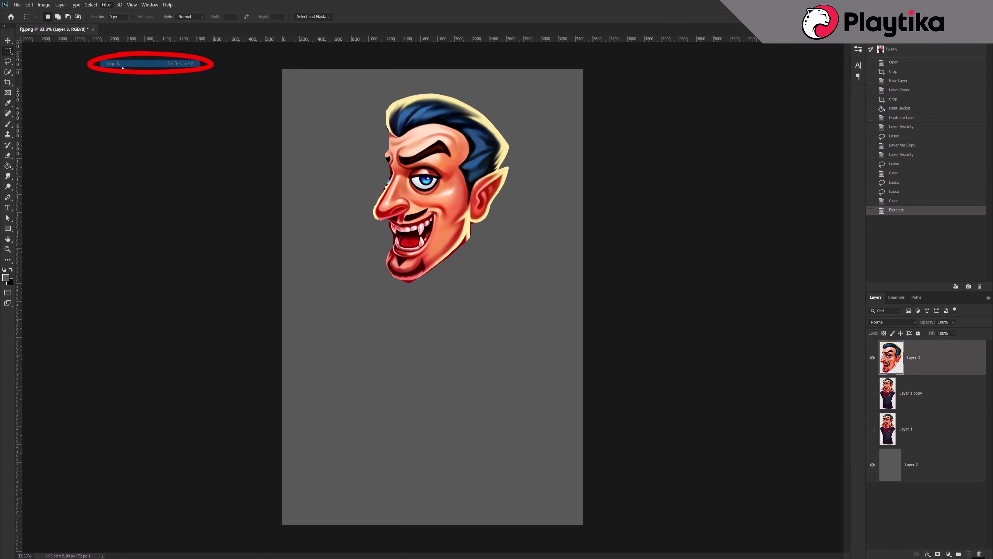
key("bracketright")
key("bracketright")
key("bracketright")
key("bracketright")
left_click_drag(434, 213, 394, 215)
left_click_drag(456, 126, 442, 117)
left_click_drag(377, 176, 359, 171)
Push the ear, jaw and back of the head outward with a larger Liquify brush and apply the filter
key("bracketright")
key("bracketright")
key("bracketright")
key("bracketright")
left_click_drag(469, 219, 484, 225)
left_click_drag(497, 124, 514, 122)
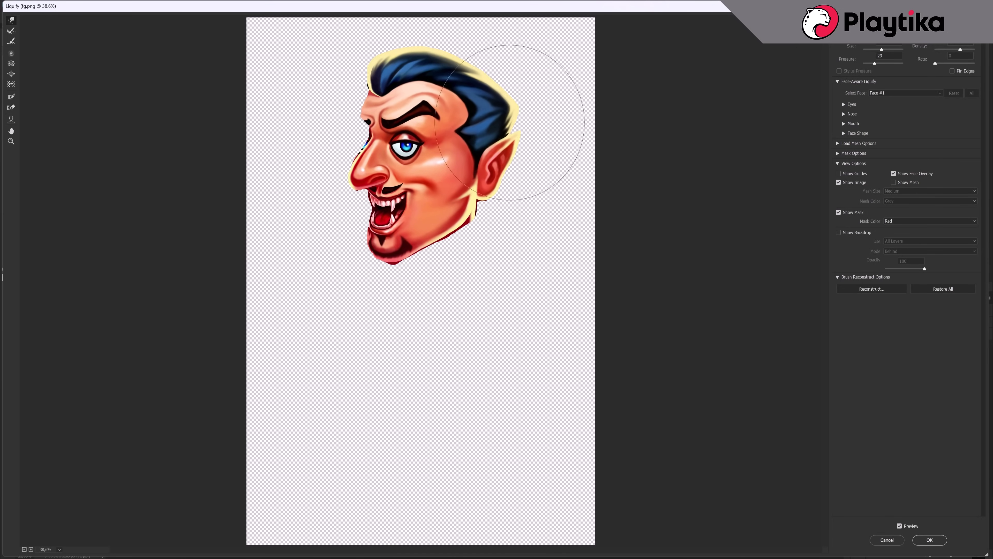
key("bracketleft")
key("bracketleft")
left_click(929, 539)
Narrow the head horizontally with Free Transform
key("ctrl+t")
left_click_drag(520, 187, 491, 187)
key("Return")
Paint a rounded back of the head in the sampled dark blue hair color on a new layer beneath the head
left_click(938, 392)
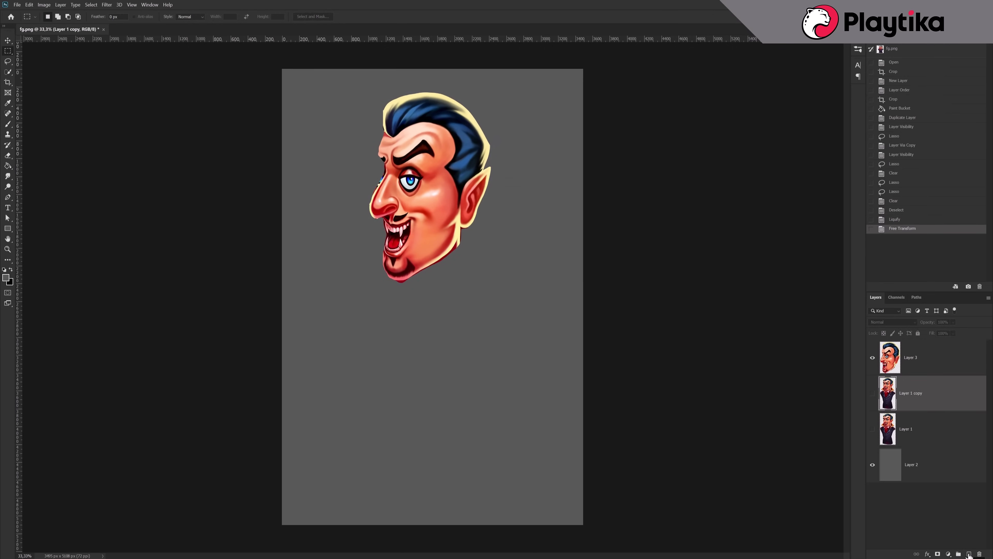
left_click(969, 553)
key("b")
left_click(467, 174, "alt")
mouse_move(418, 131)
left_mouse_down()
mouse_move(486, 190)
mouse_move(441, 209)
mouse_move(481, 178)
mouse_move(467, 127)
left_mouse_up()
mouse_move(471, 133)
left_mouse_down()
mouse_move(484, 176)
mouse_move(476, 156)
left_mouse_up()
Lasso the hair's outer yellow rim on Layer 3, cut it to a new layer and move it outward over the skull
key("l")
left_click(940, 362)
left_click_drag(419, 74, 499, 158)
right_click(471, 126)
left_click(496, 188)
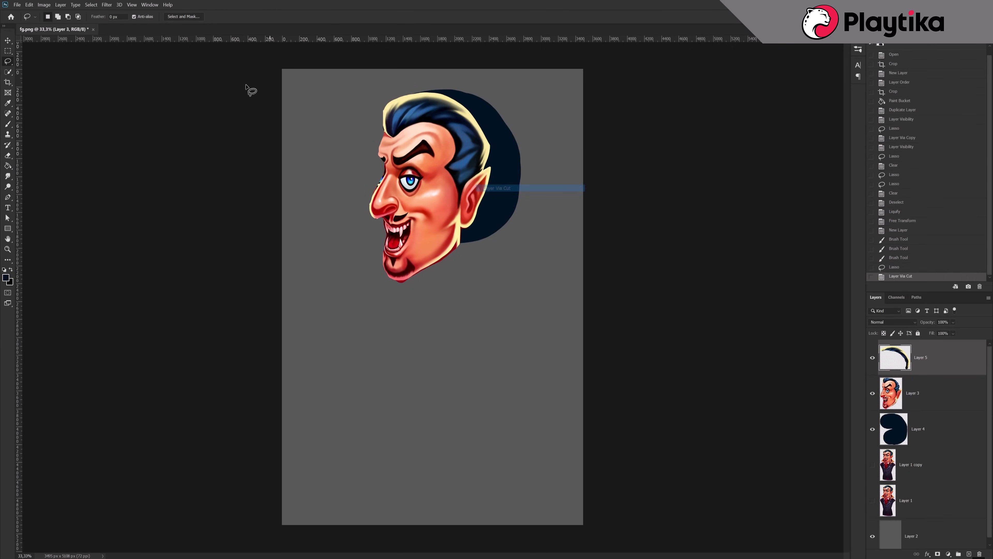
left_click(7, 41)
left_click_drag(469, 119, 505, 112)
Warp the cut hair rim so it curves from the forehead around the painted back of the head
left_click(29, 5)
left_click(59, 170)
left_click_drag(436, 114, 366, 121)
left_click(347, 16)
left_click_drag(425, 85, 413, 80)
left_click_drag(530, 166, 523, 240)
left_click_drag(531, 86, 546, 88)
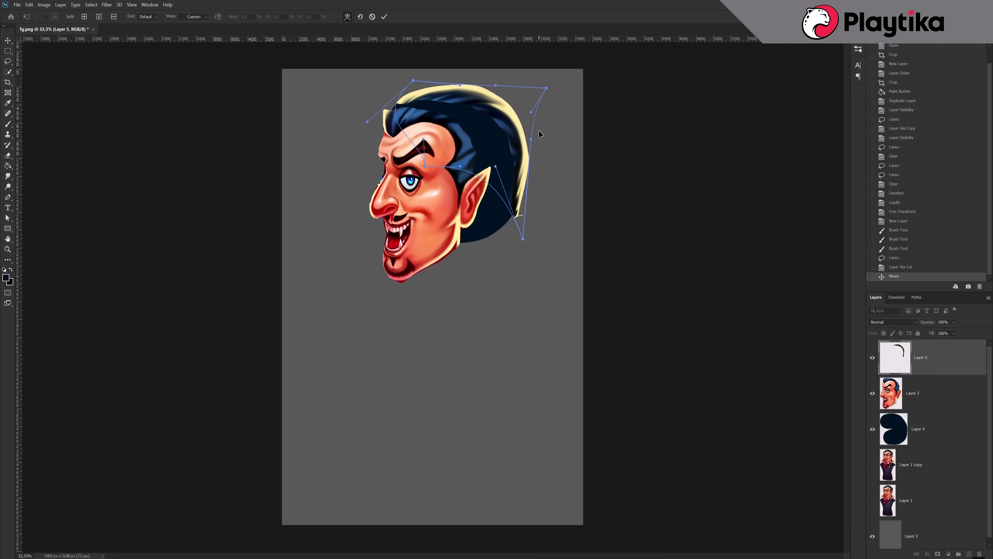
left_click_drag(531, 139, 541, 149)
left_click_drag(523, 239, 516, 246)
left_click_drag(398, 105, 384, 113)
left_click_drag(429, 90, 427, 87)
left_click(384, 17)
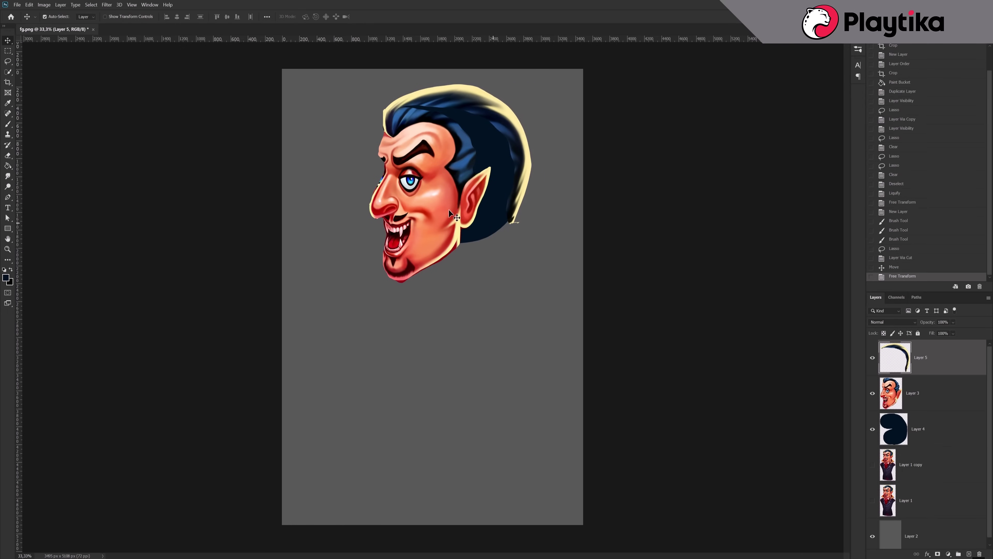
Paint a dark red neck beneath the jaw on a new layer above Layer 1 copy
left_click(911, 464)
left_click(969, 553)
left_click(8, 124)
mouse_move(454, 260)
left_mouse_down()
mouse_move(489, 236)
mouse_move(436, 288)
mouse_move(478, 256)
left_mouse_up()
left_click_drag(479, 256, 478, 269)
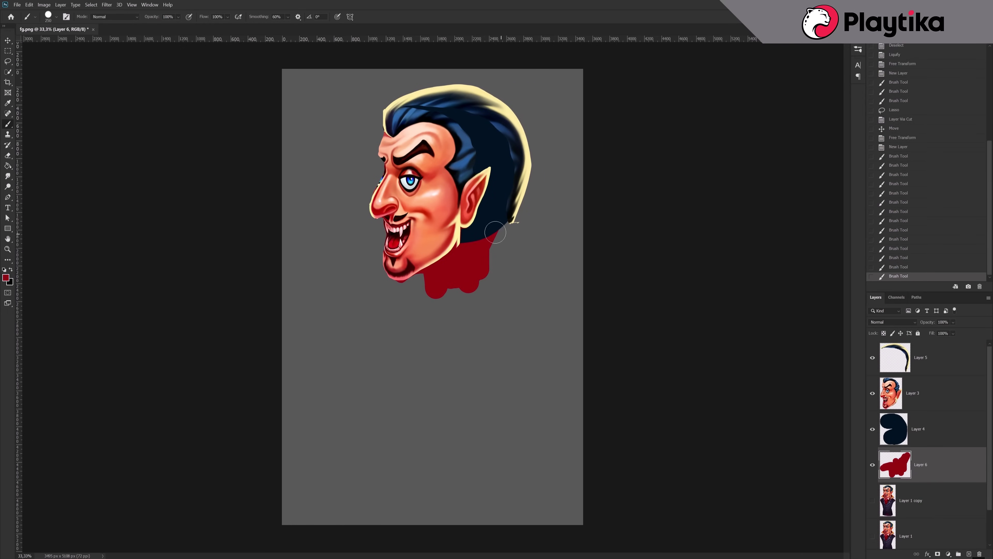
Erase the lower part of the dark hair base behind the jaw on Layer 4
left_click(917, 428)
left_click(7, 155)
mouse_move(464, 235)
left_mouse_down()
mouse_move(473, 254)
mouse_move(482, 235)
mouse_move(464, 266)
left_mouse_up()
Paint a lighter orange skin tone down the middle of the red neck on Layer 6
left_click(10, 125)
left_click(920, 465)
left_click(430, 240, "alt")
key("ctrl+z")
left_click_drag(473, 238, 462, 274)
left_click_drag(459, 262, 455, 280)
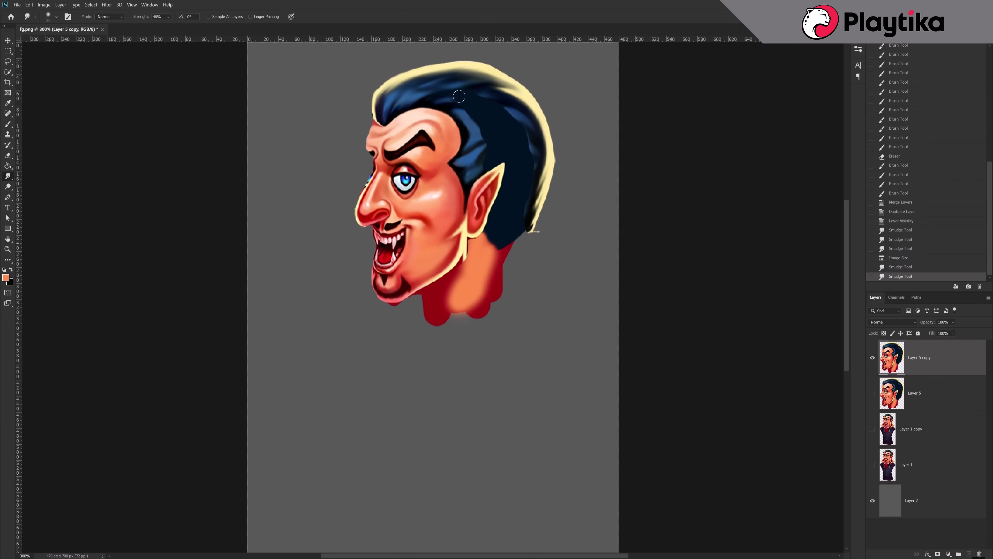
Smudge the hair on the crown and paint blue highlight strokes across the back of the head on Layer 5 copy
left_click_drag(459, 96, 489, 96)
left_click_drag(461, 102, 486, 106)
key("b")
mouse_move(465, 111)
left_mouse_down()
mouse_move(478, 121)
mouse_move(494, 114)
left_mouse_up()
mouse_move(478, 128)
left_mouse_down()
mouse_move(518, 119)
mouse_move(526, 147)
mouse_move(507, 148)
left_mouse_up()
left_click(475, 155, "alt")
left_click_drag(526, 180, 517, 199)
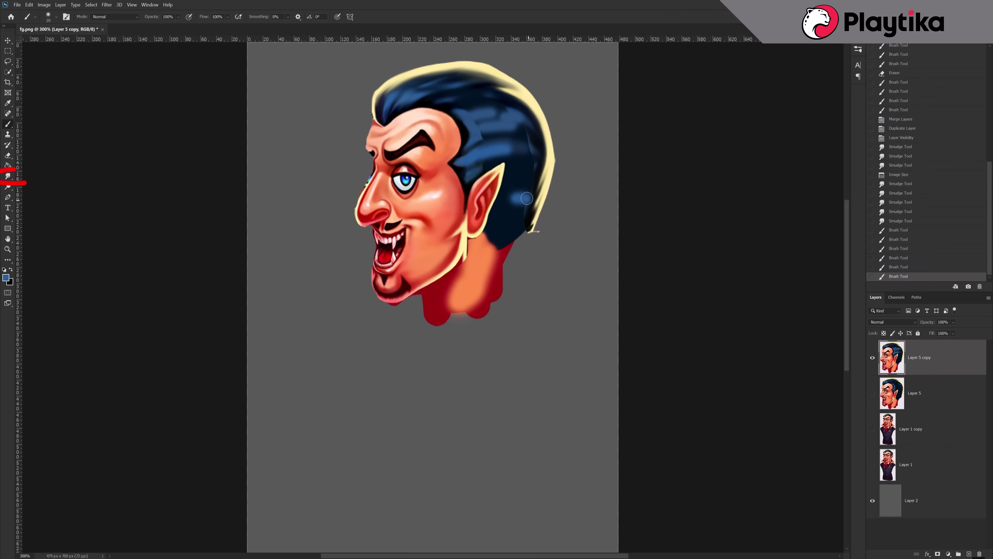
Smudge the blue strokes into the dark hair and soften the edges of the hairline, jaw and neck
left_click(7, 176)
mouse_move(474, 127)
left_mouse_down()
mouse_move(502, 122)
mouse_move(521, 141)
mouse_move(473, 173)
mouse_move(517, 222)
left_mouse_up()
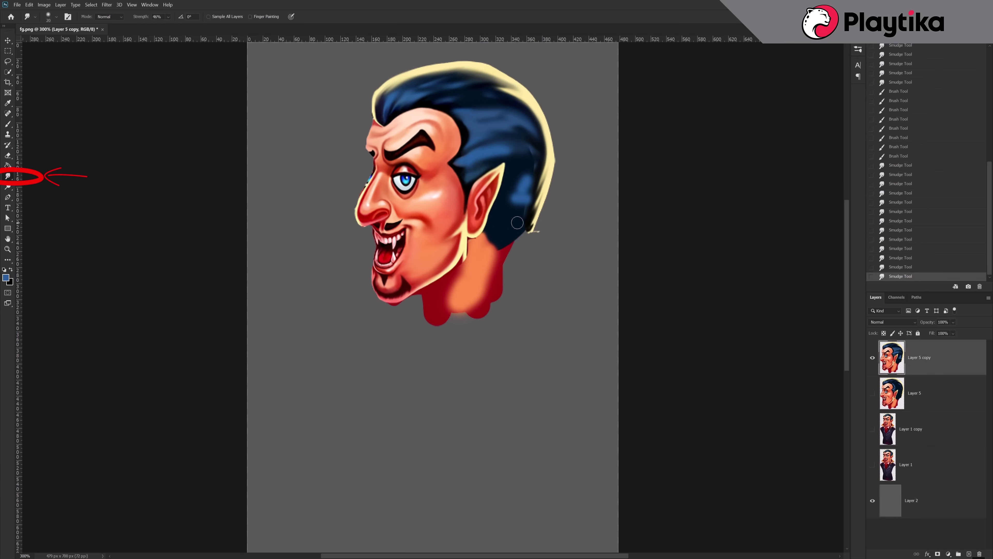
mouse_move(463, 270)
left_mouse_down()
mouse_move(447, 321)
mouse_move(421, 294)
mouse_move(388, 311)
mouse_move(414, 302)
left_mouse_up()
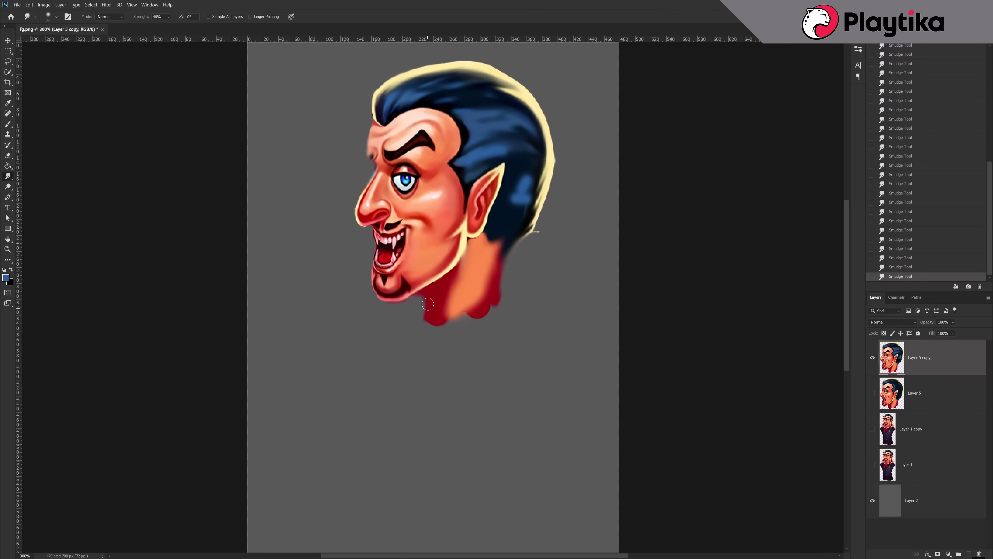
Paint pale yellow rim-light strokes along the back and front edges of the neck
left_click(9, 124)
left_click(56, 17)
double_click(47, 128)
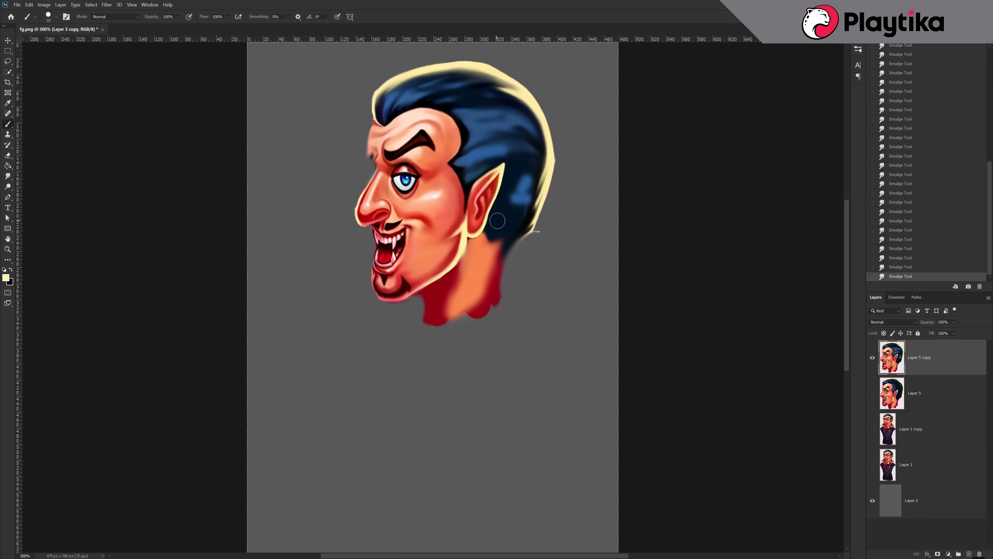
left_click_drag(498, 308, 503, 260)
mouse_move(427, 303)
left_mouse_down()
mouse_move(418, 328)
mouse_move(424, 291)
left_mouse_up()
Smudge the pale yellow rim strokes into the neck and refine the outer edge of the hair
left_click(7, 176)
left_click_drag(500, 287, 508, 250)
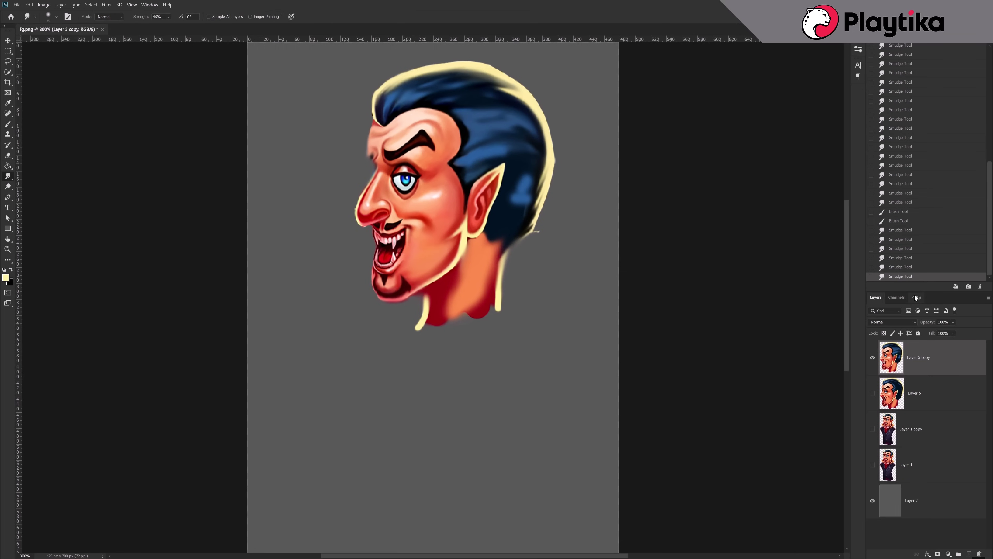
left_click_drag(426, 319, 430, 296)
mouse_move(428, 304)
left_mouse_down()
mouse_move(436, 294)
mouse_move(410, 497)
mouse_move(552, 159)
left_mouse_up()
Lasso the right half of the torso on Layer 1 copy, copy it to a new layer and show it with the profile head
left_click(872, 429)
left_click(872, 358)
key("l")
right_click(522, 311)
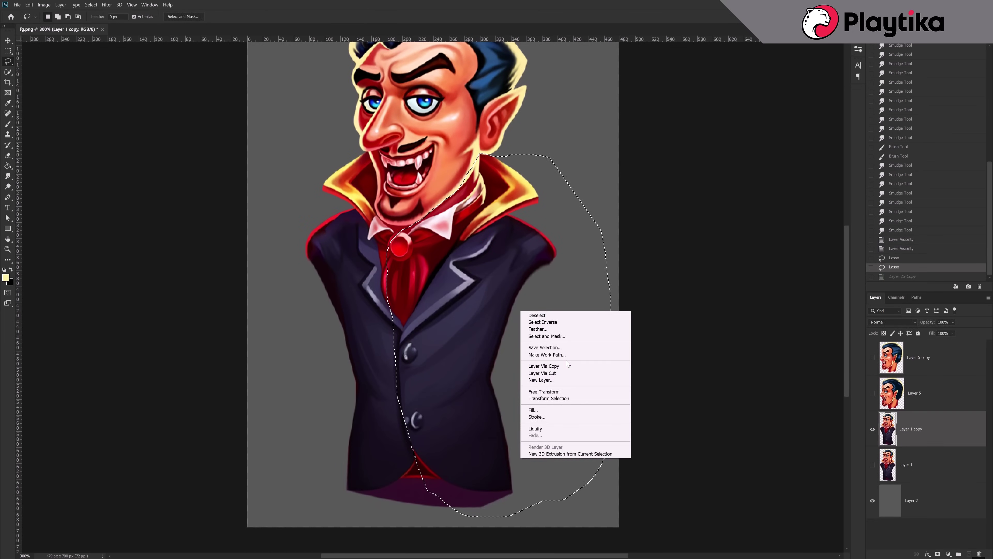
left_click(551, 366)
left_click(872, 464)
left_click(872, 358)
Move the copied torso layer above the head layers in the layer stack
left_click_drag(938, 428, 938, 343)
key("z")
key("ctrl+z")
left_click(29, 5)
left_click(47, 168)
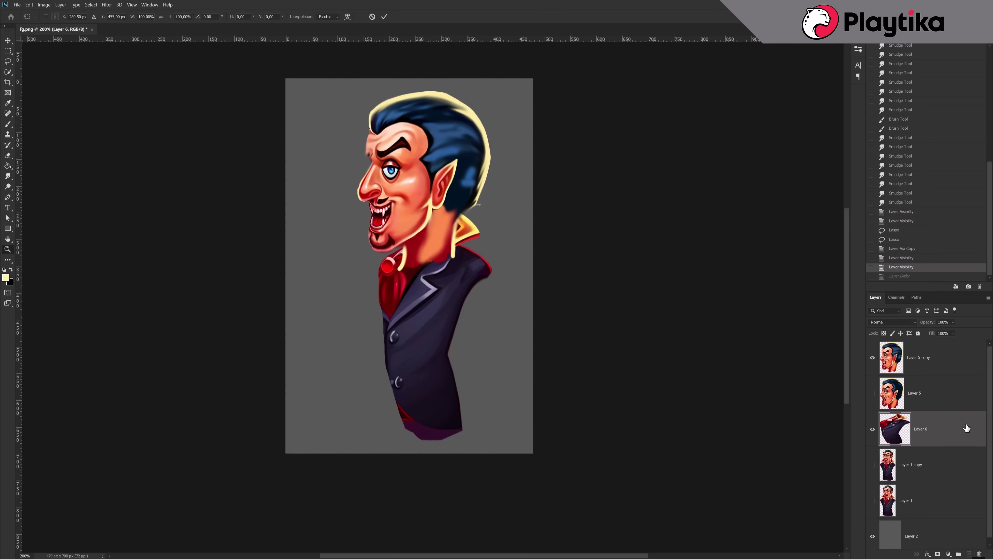
left_click_drag(967, 428, 967, 343)
Narrow the copied torso horizontally and align it under the head with Free Transform
key("ctrl+t")
left_click_drag(492, 322, 442, 323)
left_click_drag(396, 335, 442, 328)
Warp the torso into a slim side-view shape with the collar wrapping around the neck
left_click(347, 17)
left_click_drag(437, 209, 494, 215)
left_click_drag(442, 366, 444, 369)
left_click_drag(392, 446, 362, 448)
left_click_drag(437, 240, 448, 234)
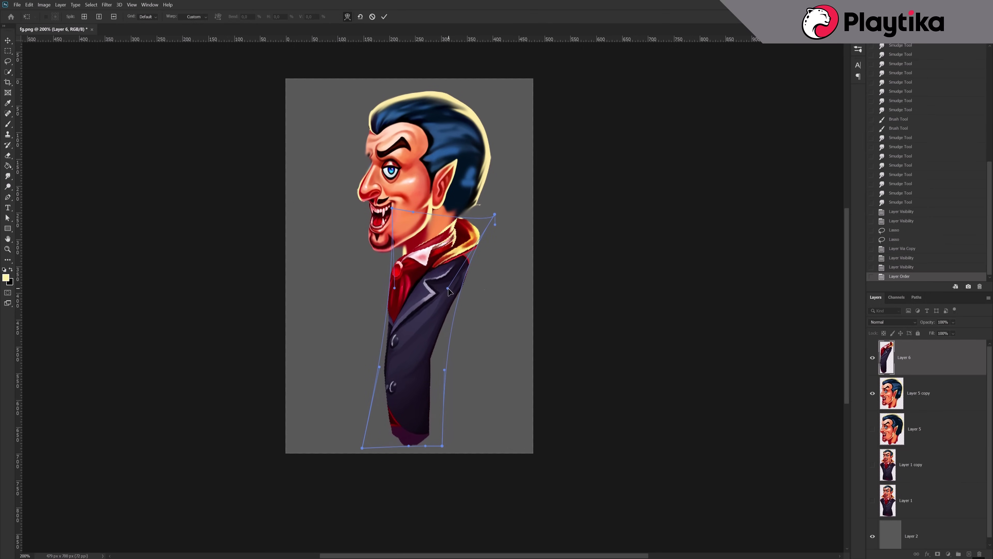
mouse_move(448, 290)
left_mouse_down()
mouse_move(471, 279)
mouse_move(430, 278)
left_mouse_up()
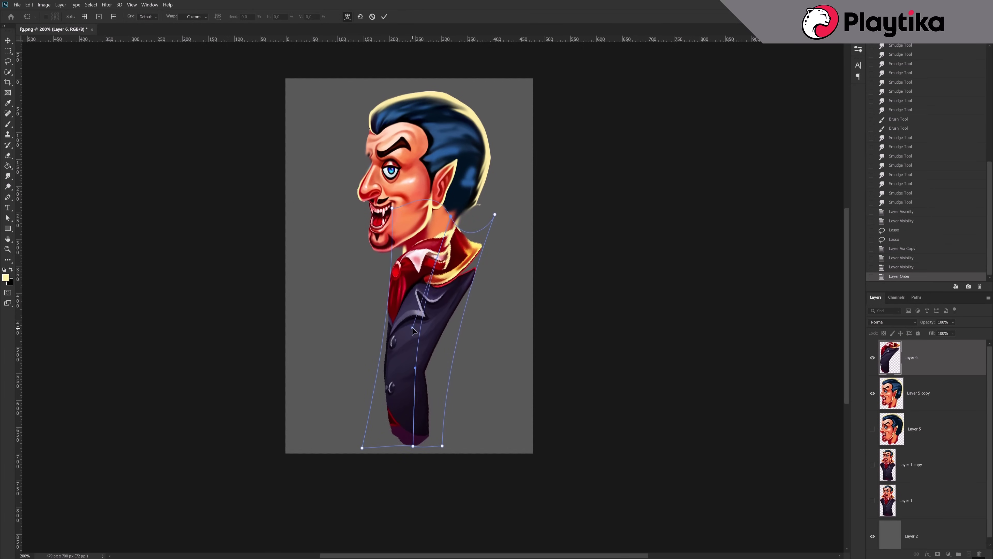
left_click_drag(413, 418, 402, 422)
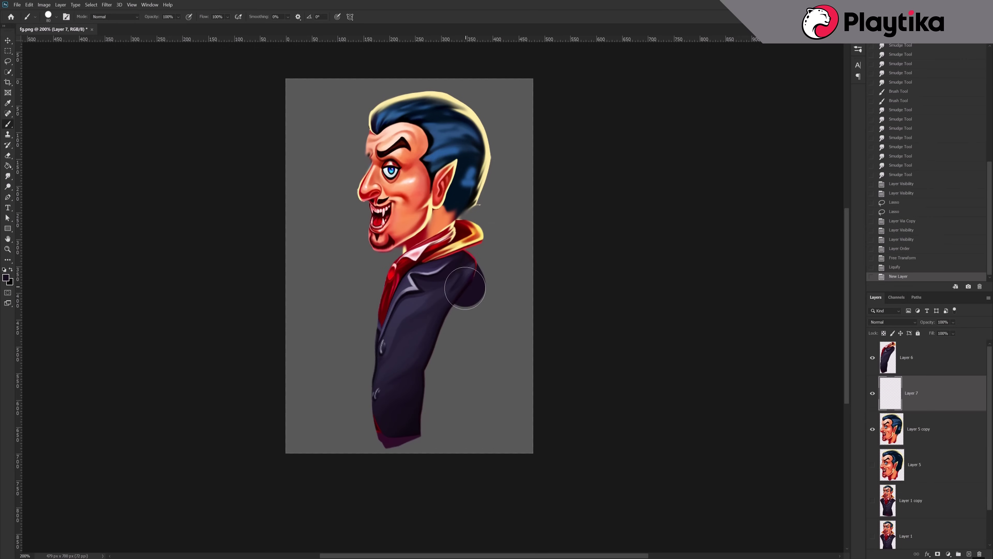
Paint the jacket's shoulder and back in dark purple on the new Layer 7 beneath the torso
left_click_drag(465, 287, 443, 374)
left_click_drag(443, 373, 439, 413)
left_click_drag(456, 329, 446, 416)
left_click_drag(438, 378, 430, 418)
left_click(459, 312, "alt")
mouse_move(463, 299)
left_mouse_down()
mouse_move(461, 326)
mouse_move(435, 354)
left_mouse_up()
Merge the painted jacket back with the torso layer
left_click(945, 365, "ctrl")
right_click(945, 365)
left_click(928, 260)
Blend the painted shoulder and back into the rest of the side-view jacket with the Smudge tool
left_click(8, 176)
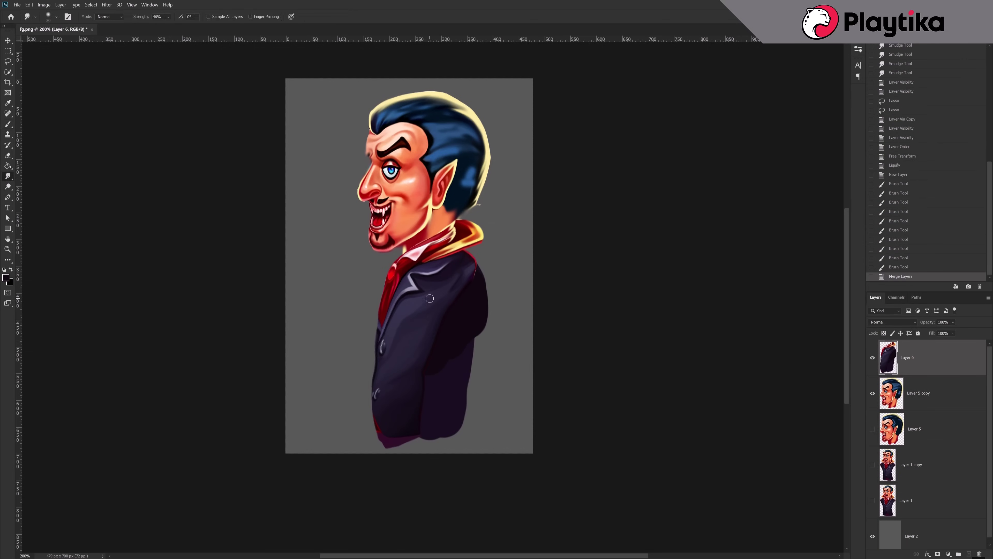
left_click_drag(456, 292, 469, 288)
left_click_drag(461, 278, 477, 286)
left_click_drag(472, 268, 481, 282)
left_click_drag(478, 317, 476, 337)
left_click_drag(438, 322, 453, 330)
left_click_drag(418, 378, 428, 373)
left_click_drag(466, 357, 463, 385)
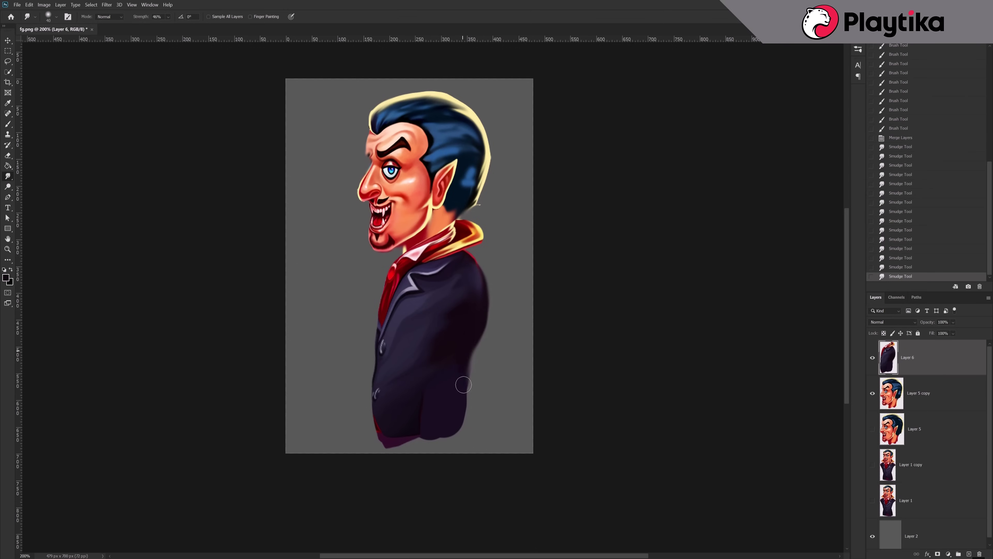
left_click_drag(476, 341, 468, 395)
left_click_drag(424, 403, 445, 407)
key("bracketright")
key("bracketright")
key("bracketright")
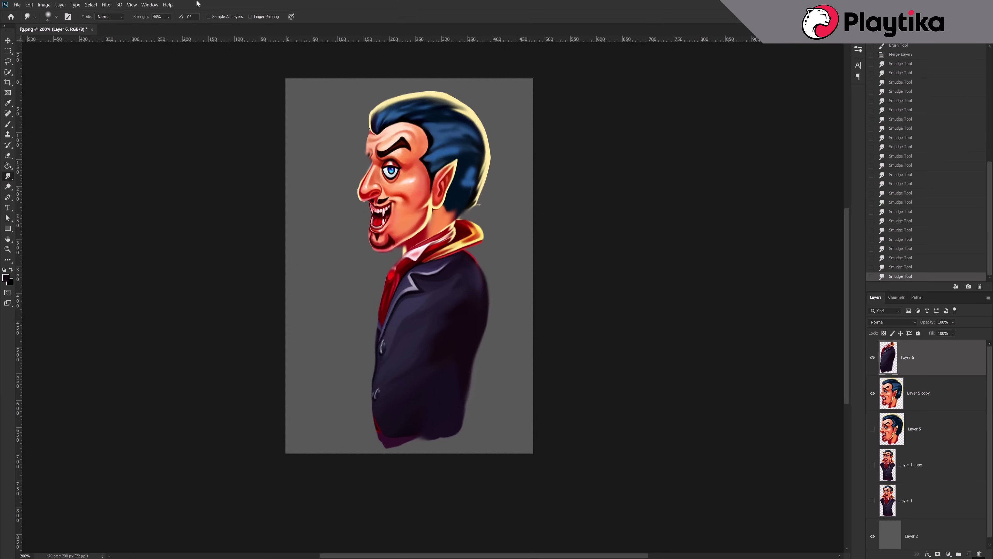
Refine the side view's shape with Liquify, checking it against the front view by toggling its visibility
left_click(106, 4)
left_click(118, 64)
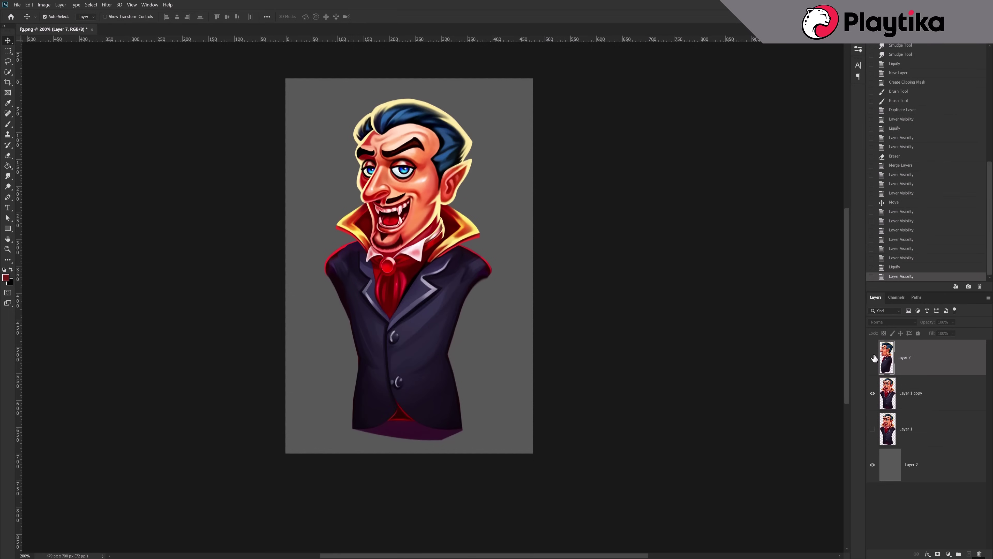
left_click(872, 357)
left_click(107, 5)
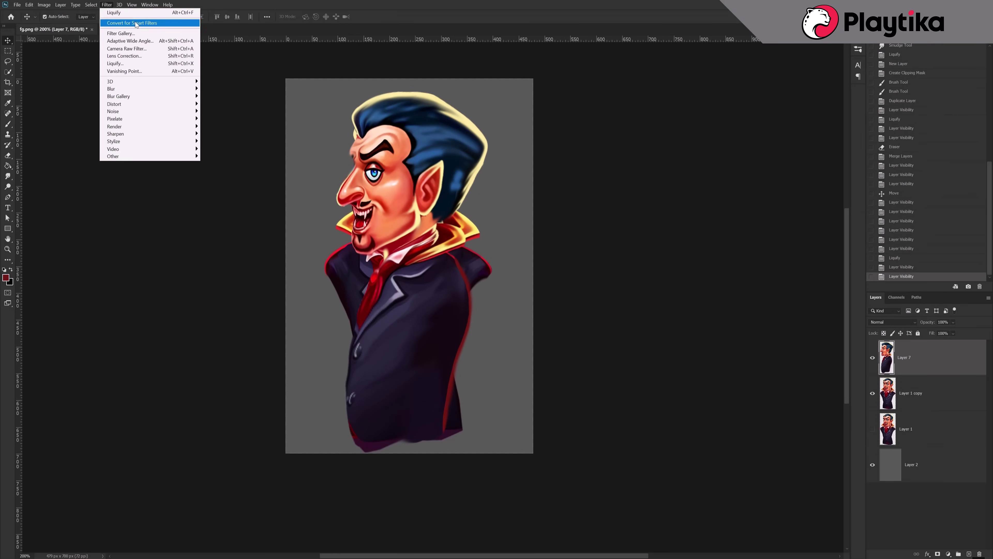
left_click(117, 64)
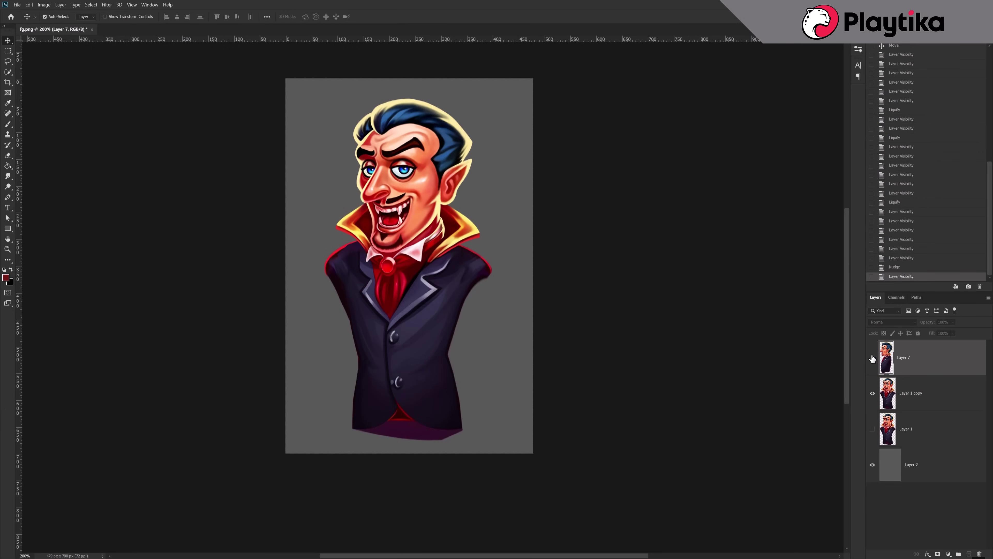
left_click(872, 357)
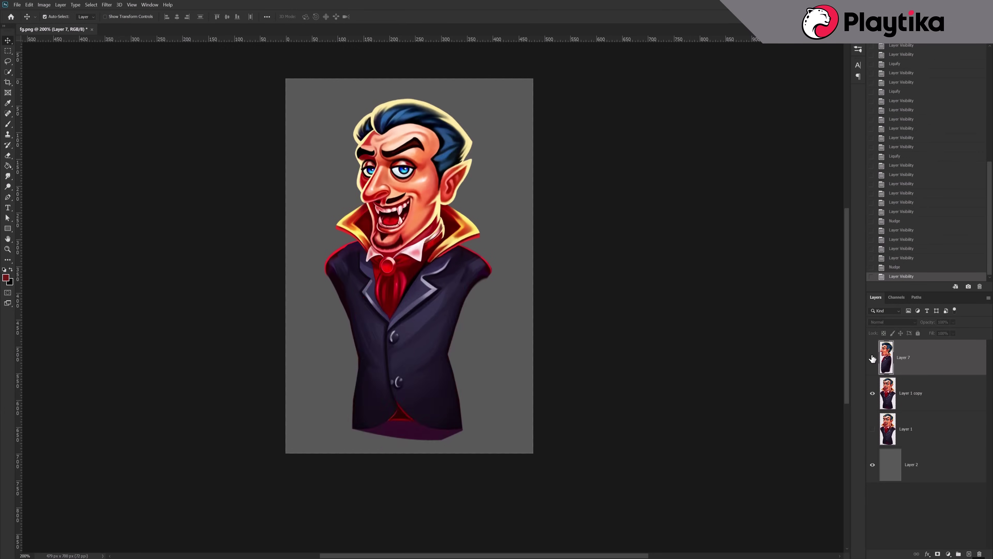
left_click(873, 357)
left_click(873, 358)
Duplicate the front-view and side-view layers, and apply Motion Blur at an angle of 2° to the side-view copy
left_click(944, 394)
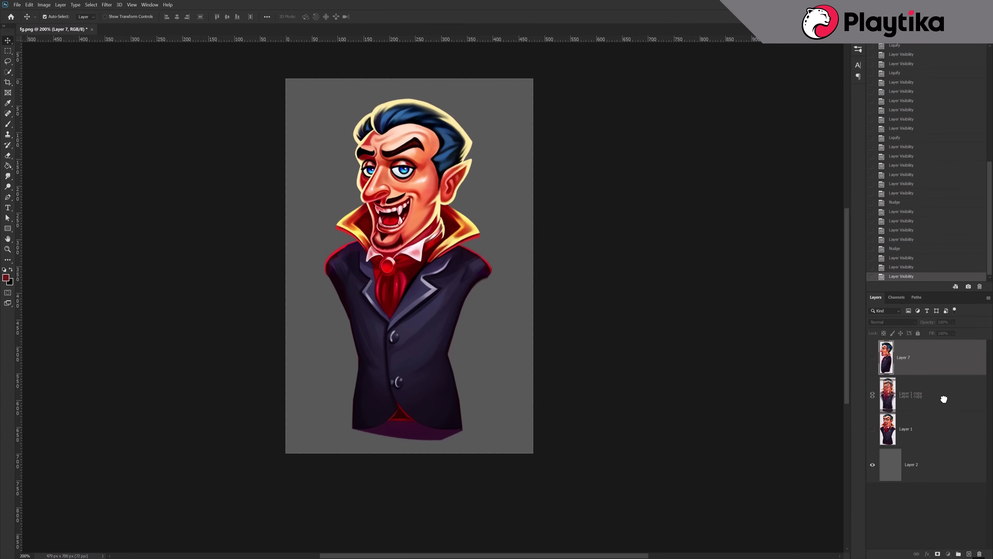
key("ctrl+j")
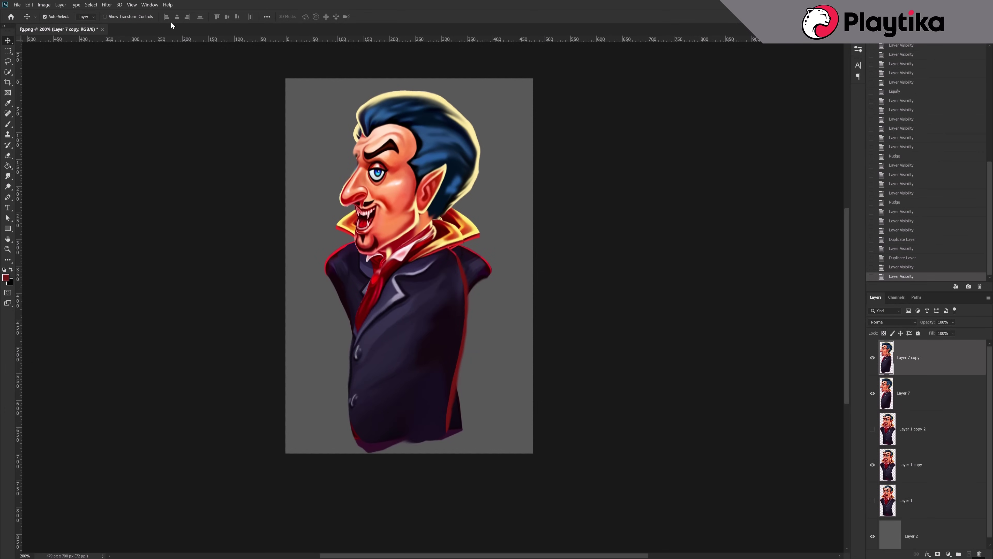
left_click(107, 5)
mouse_move(176, 89)
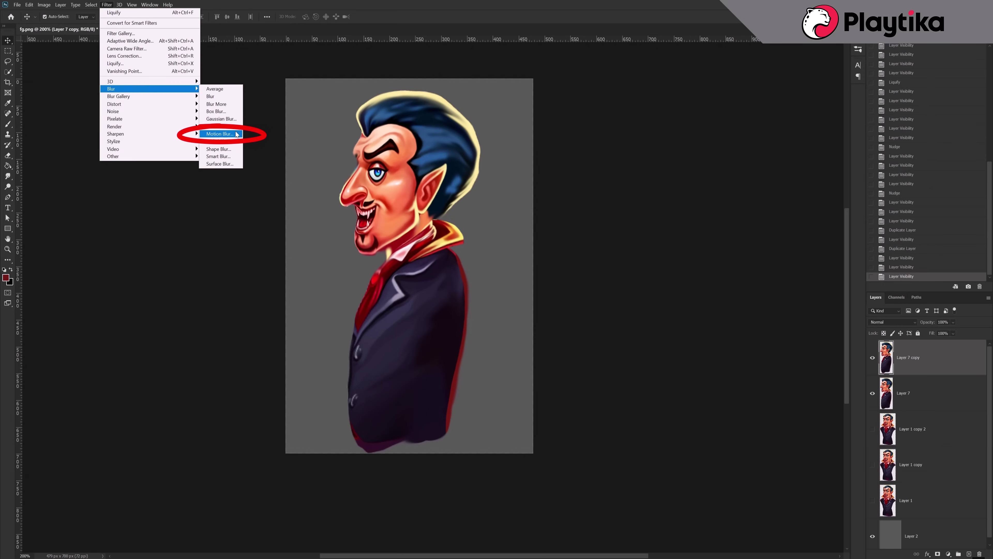
left_click(219, 134)
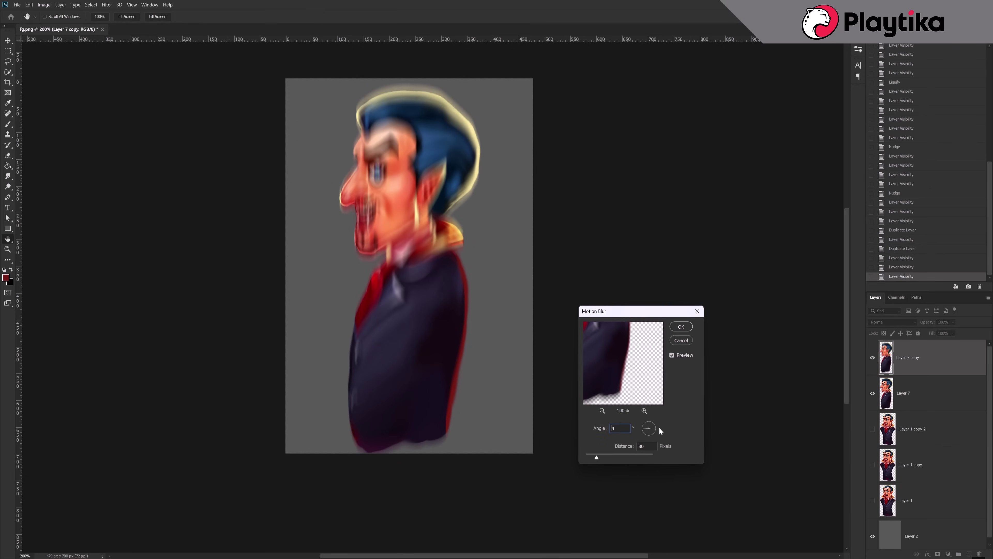
left_click_drag(661, 429, 661, 428)
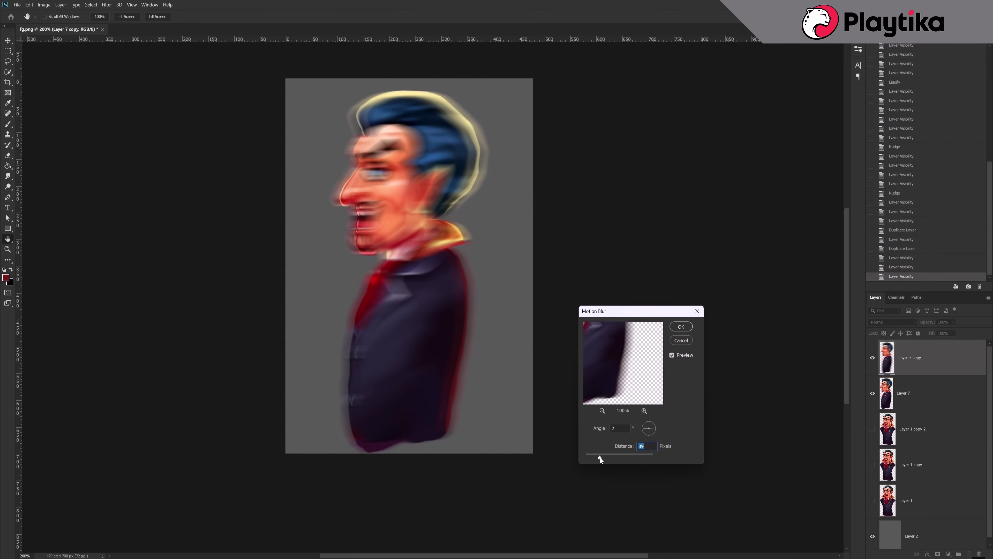
mouse_move(598, 455)
left_mouse_down()
mouse_move(607, 455)
mouse_move(598, 454)
left_mouse_up()
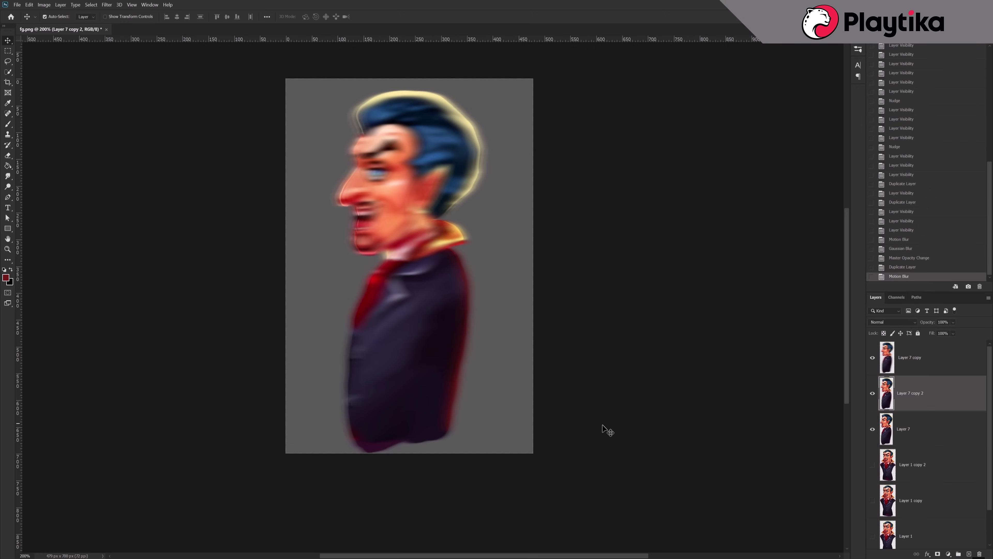
Group the blurred side-view copies together with Layer 7
left_click(954, 435, "shift")
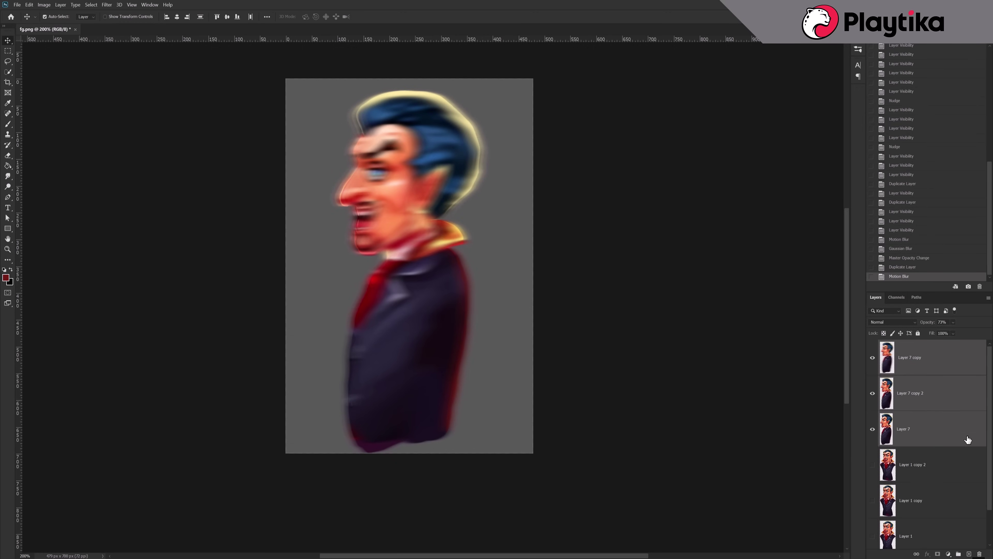
left_click(958, 553)
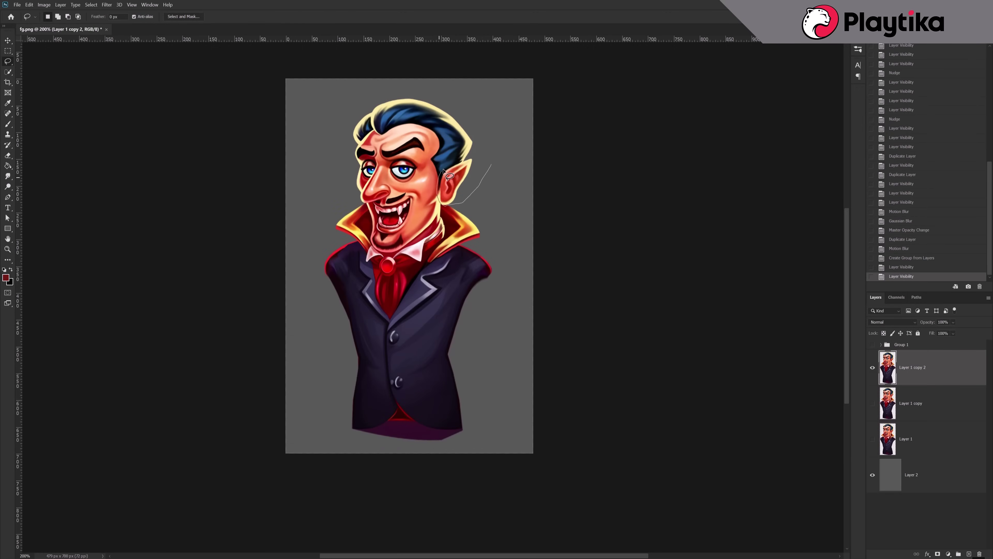
Copy the front view's ear to its own layer, flip it horizontally and place it on the opposite side of the head
right_click(459, 158)
left_click(517, 227)
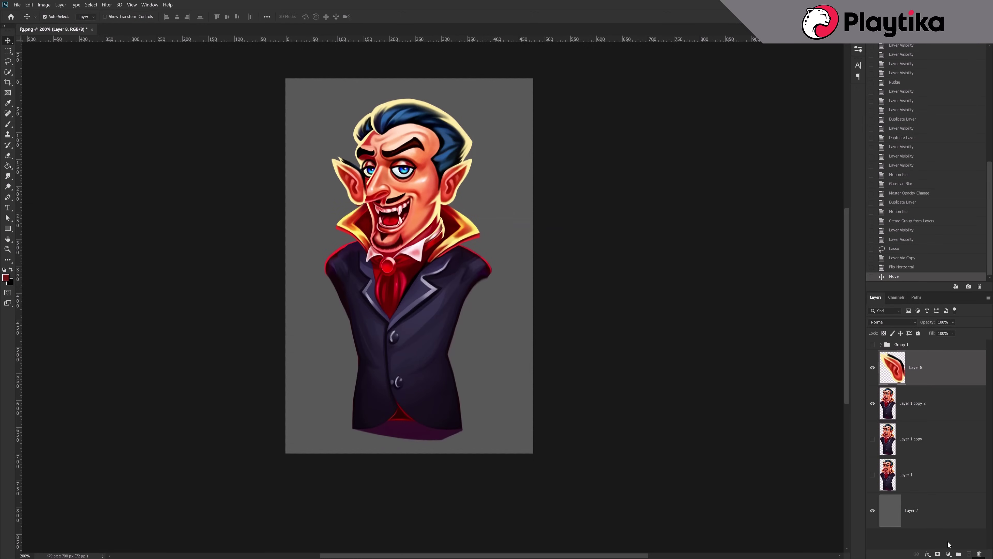
Paint most of the face black on a new layer and merge it with Layer 1 copy 2
key("ctrl+shift+alt+n")
key("b")
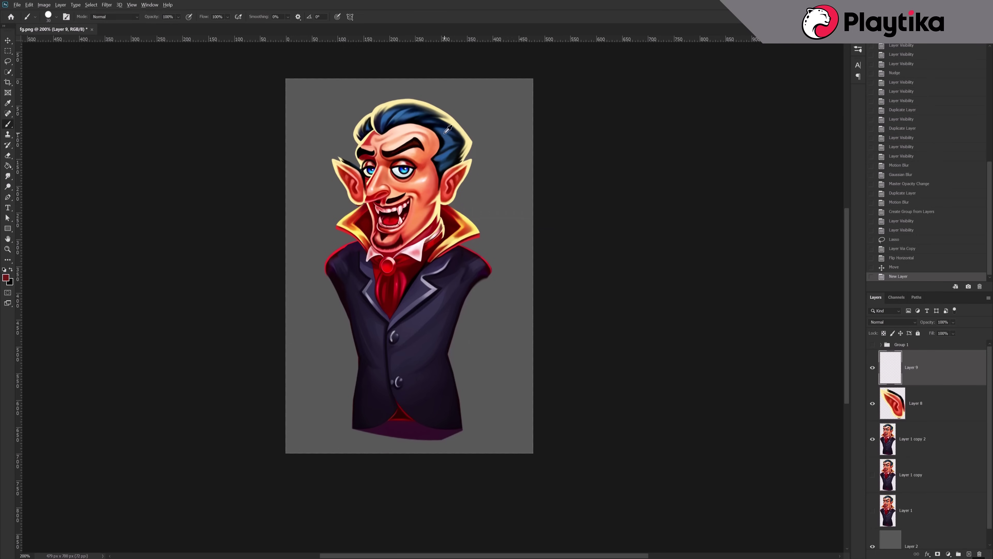
mouse_move(434, 133)
left_mouse_down()
mouse_move(426, 159)
mouse_move(447, 194)
left_mouse_up()
left_click_drag(455, 158, 438, 204)
left_click_drag(419, 129, 391, 188)
left_click_drag(393, 187, 414, 230)
left_click_drag(385, 155, 390, 235)
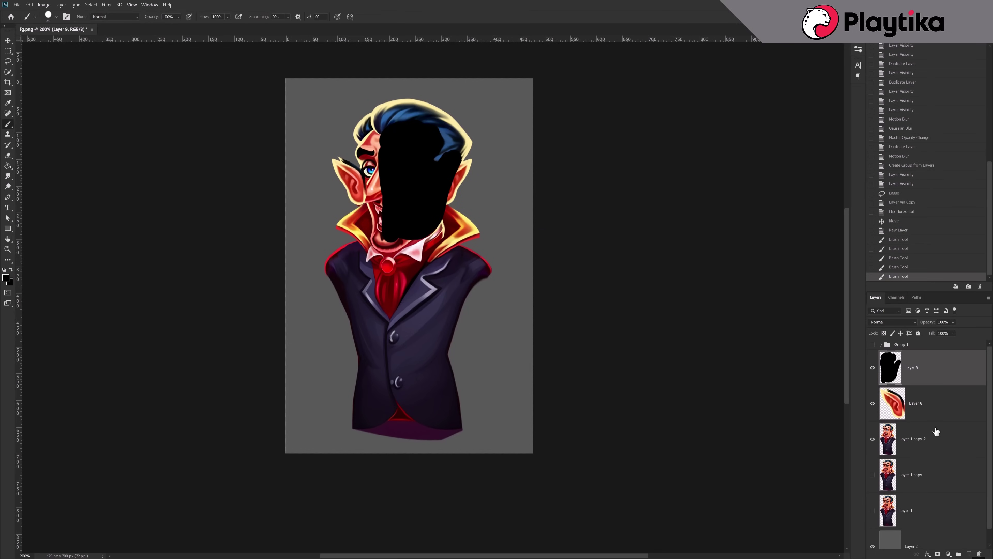
left_click_drag(932, 403, 932, 448)
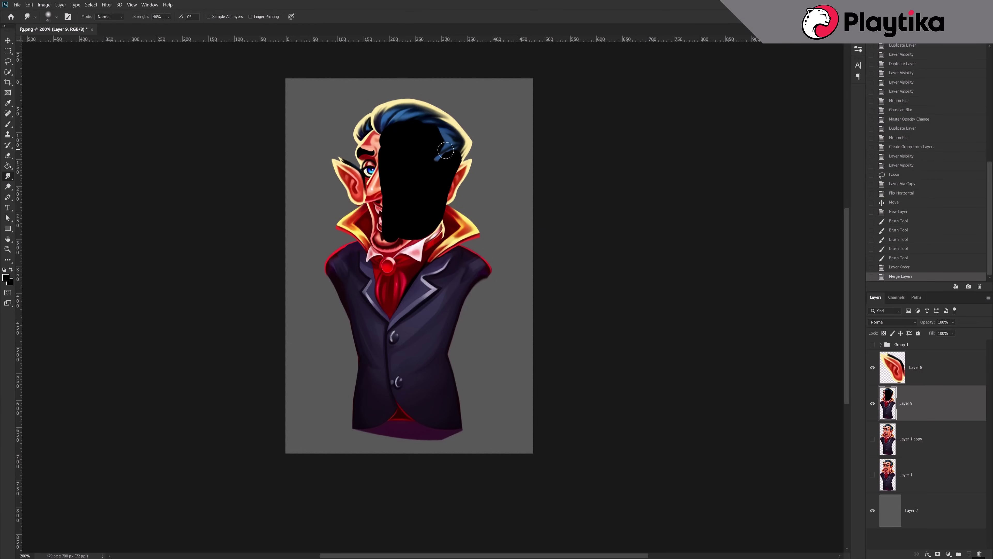
Smudge the blue hair down into the black area to form the back of the head
left_click_drag(453, 145, 434, 166)
left_click_drag(391, 115, 460, 161)
Copy the finished half of the back hair, flip it horizontally and move it over the remaining face
key("l")
left_click_drag(463, 119, 461, 118)
right_click(468, 127)
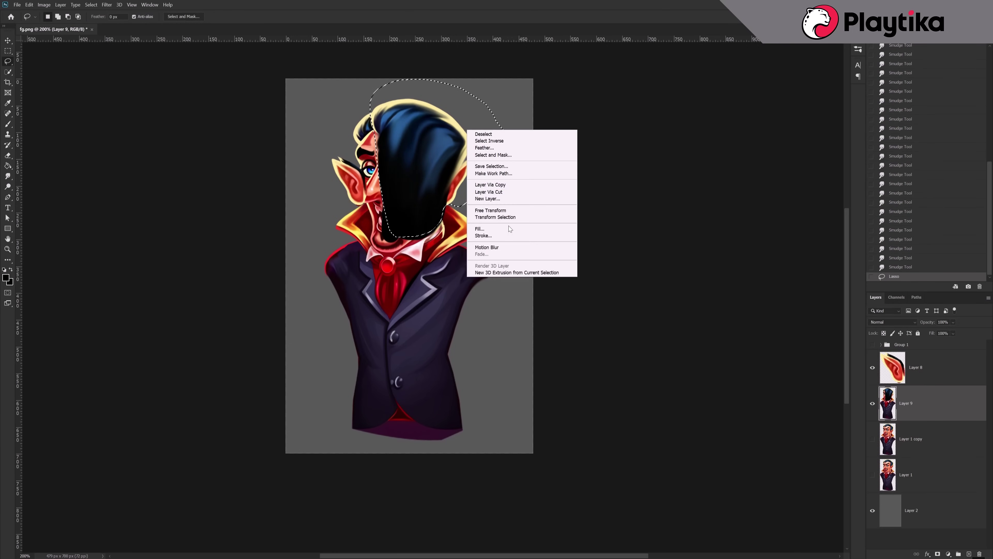
left_click(489, 190)
left_click(189, 293)
left_click(873, 367)
key("v")
mouse_move(449, 169)
left_mouse_down()
mouse_move(407, 169)
mouse_move(417, 169)
left_mouse_up()
Erase the overlapping middle of the mirrored hair half and merge it with the back-view layer
key("e")
key("ctrl+z")
left_click_drag(438, 118, 438, 172)
left_click_drag(437, 157, 422, 213)
left_click(932, 439, "shift")
key("ctrl+e")
Paint blue over the centre of the back hair and blend it into downward strands with the Smudge tool
left_click(7, 124)
left_click(410, 119, "alt")
left_click_drag(387, 140, 404, 204)
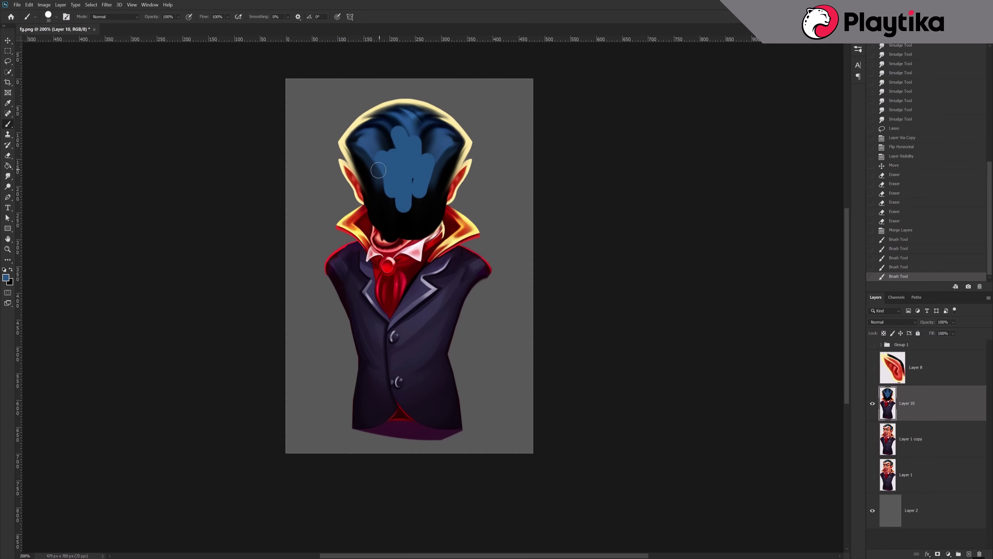
left_click(8, 176)
left_click_drag(385, 168, 375, 196)
left_click(904, 266)
left_click_drag(385, 143, 395, 159)
mouse_move(430, 129)
left_mouse_down()
mouse_move(427, 194)
mouse_move(419, 179)
left_mouse_up()
mouse_move(391, 191)
left_mouse_down()
mouse_move(390, 218)
mouse_move(345, 220)
left_mouse_up()
Erase the upper parts of the collar on both sides of the neck
left_click(8, 187)
left_click(8, 197)
left_click(8, 156)
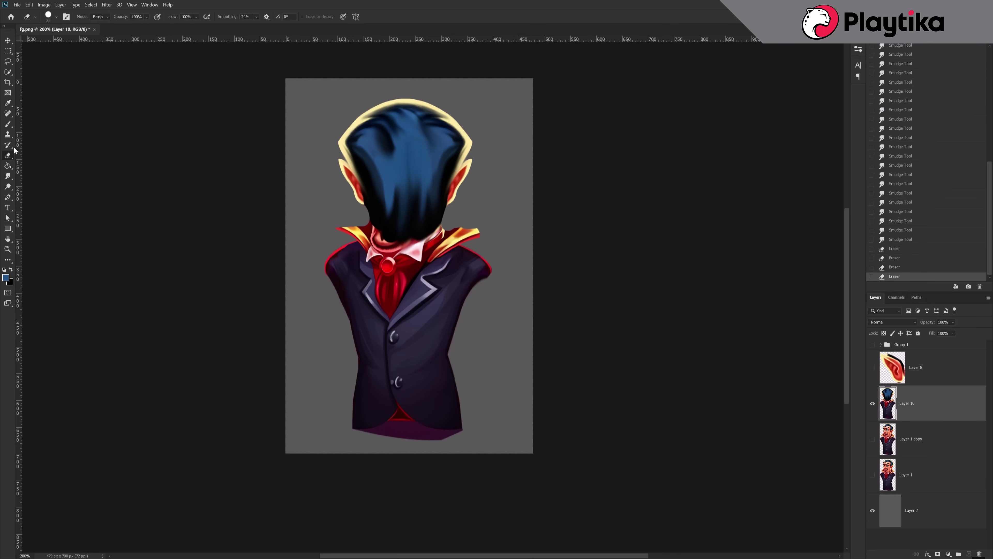
Paint over the shirt, tie, lapels, buttons and inner collar in the jacket's dark purple to form the back
left_click(8, 124)
left_click(381, 348, "alt")
left_click_drag(399, 330, 385, 343)
mouse_move(366, 270)
left_mouse_down()
mouse_move(391, 321)
mouse_move(442, 282)
left_mouse_up()
left_click_drag(426, 294, 382, 344)
left_click_drag(395, 378, 398, 415)
mouse_move(410, 262)
left_mouse_down()
mouse_move(379, 261)
mouse_move(359, 233)
mouse_move(476, 229)
left_mouse_up()
key("bracketleft")
mouse_move(391, 246)
left_mouse_down()
mouse_move(426, 232)
mouse_move(340, 226)
left_mouse_up()
Paint the collar's yellow trim and red edges on a new layer and merge it with the back view
left_click(969, 553)
left_click(446, 204, "alt")
key("bracketleft")
key("bracketleft")
key("bracketleft")
left_click(8, 176)
left_click_drag(409, 277, 397, 254)
left_click(911, 376, "shift")
key("ctrl+e")
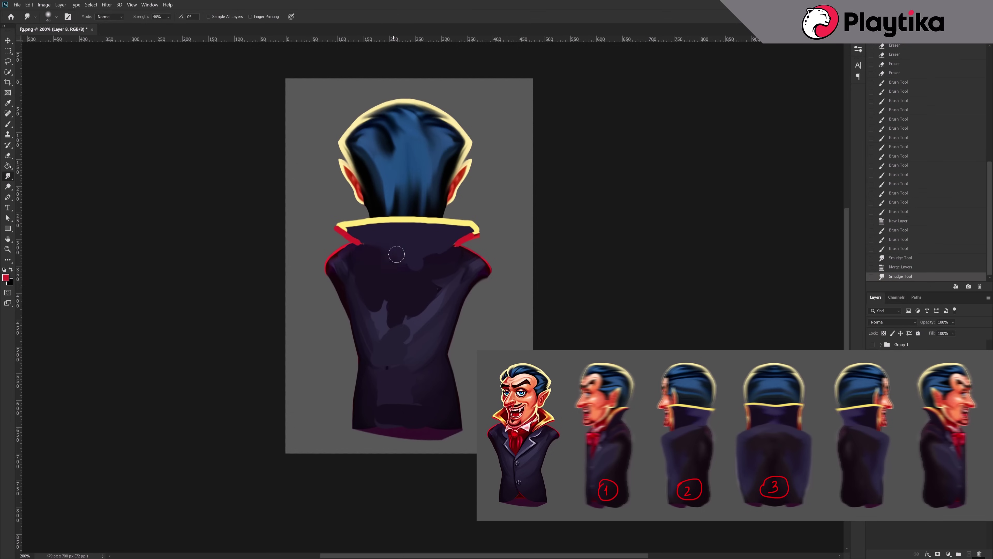
Smudge the back of the jacket and the collar edges into smooth shading
left_click_drag(436, 292, 406, 320)
left_click_drag(385, 303, 370, 317)
mouse_move(352, 238)
left_mouse_down()
mouse_move(404, 238)
mouse_move(387, 247)
mouse_move(338, 227)
left_mouse_up()
key("bracketleft")
key("bracketleft")
left_click_drag(338, 227, 382, 232)
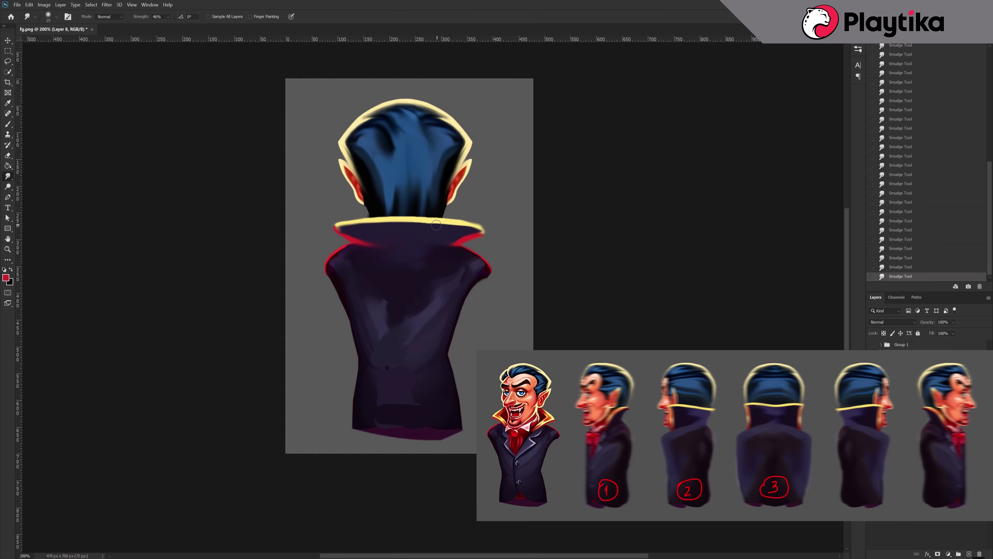
Duplicate the back-view layer, apply Motion Blur to the copies and merge them
left_click_drag(938, 368, 938, 342)
left_click_drag(946, 347, 969, 554)
left_click(107, 5)
left_click(121, 13)
left_click(107, 5)
left_click(223, 134)
left_click(681, 327)
key("ctrl+e")
Adjust the opacity of the blurred back-view copy and group it with the sharp back-view layer
left_click(952, 322)
mouse_move(965, 332)
left_mouse_down()
mouse_move(955, 333)
mouse_move(969, 554)
left_mouse_up()
key("ctrl+g")
Compare the blurred back view with the side view by toggling their visibility
left_click(872, 345)
left_click(872, 354)
left_click(872, 365)
left_click(872, 345)
left_click(872, 354)
left_click(872, 355)
left_click(873, 354)
Flatten a copy of the back-view group into a single layer
left_click(969, 554)
left_click(938, 361, "shift")
key("ctrl+e")
Reshape the flattened back view with Liquify, pushing the head upward
left_click(107, 4)
left_click(123, 63)
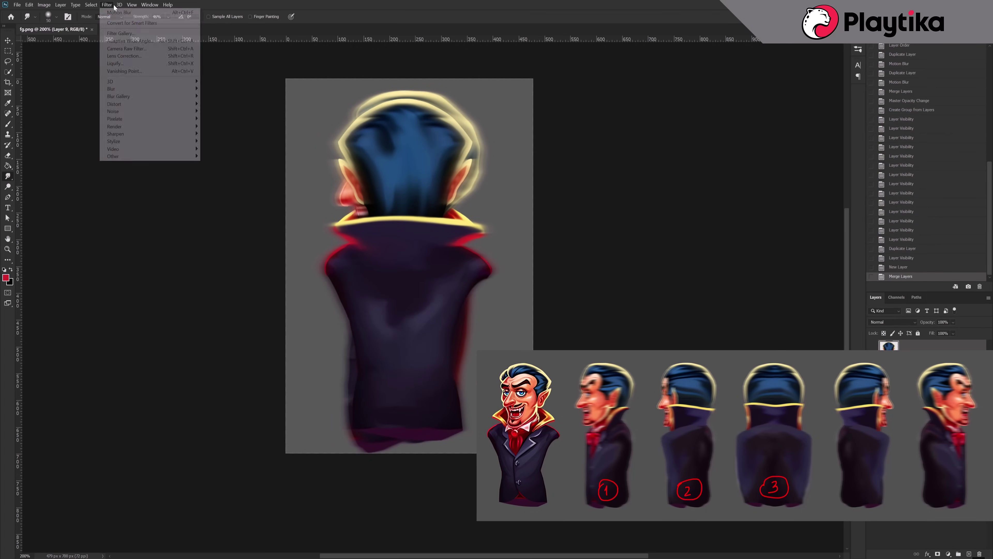
left_click_drag(415, 201, 415, 196)
left_click(929, 540)
Flatten a copy of the side-view group into a single layer and arrange it in the layer stack
left_click(872, 355)
mouse_move(938, 525)
left_mouse_down()
mouse_move(969, 554)
mouse_move(938, 374)
left_mouse_up()
left_click(969, 554)
key("ctrl+e")
key("ctrl+z")
Raise the side view's collar and upper back with Liquify
left_click(106, 5)
left_click(114, 63)
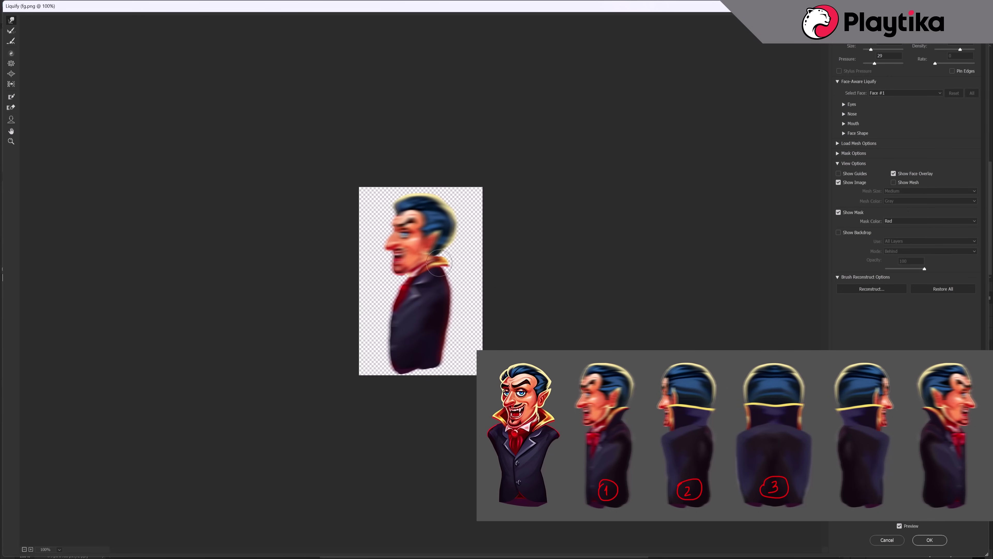
key("Return")
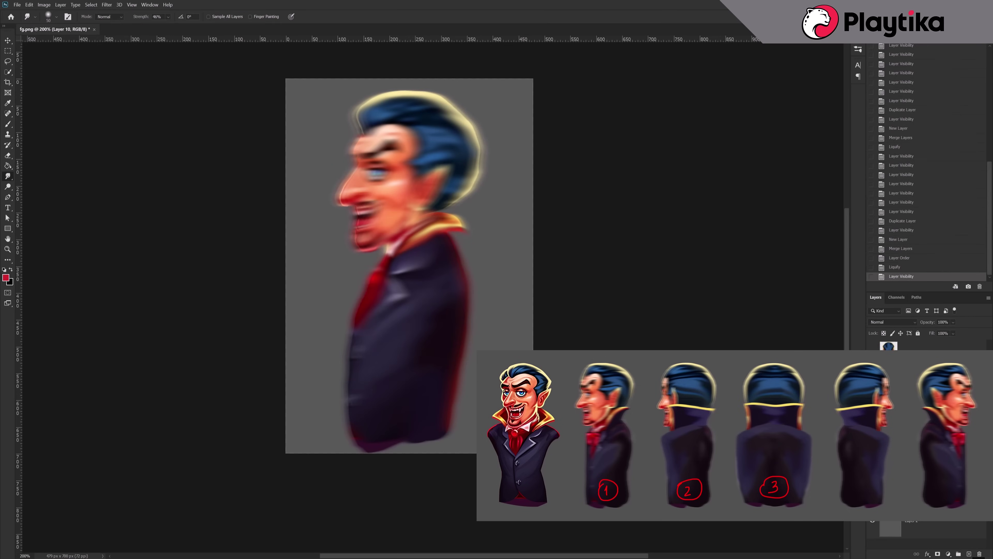
left_click(438, 243, "alt")
mouse_move(407, 246)
left_mouse_down()
mouse_move(450, 231)
mouse_move(403, 237)
left_mouse_up()
key("ctrl+z")
key("ctrl+z")
key("ctrl+z")
key("ctrl+z")
key("ctrl+shift+z")
key("ctrl+shift+z")
Paint and smudge the side view's turned-up collar on a new layer, and merge it with the side view
left_click(969, 553)
left_click(436, 242, "alt")
mouse_move(458, 225)
left_mouse_down()
mouse_move(403, 250)
mouse_move(393, 240)
mouse_move(419, 209)
left_mouse_up()
left_click(8, 177)
left_click_drag(423, 212, 428, 215)
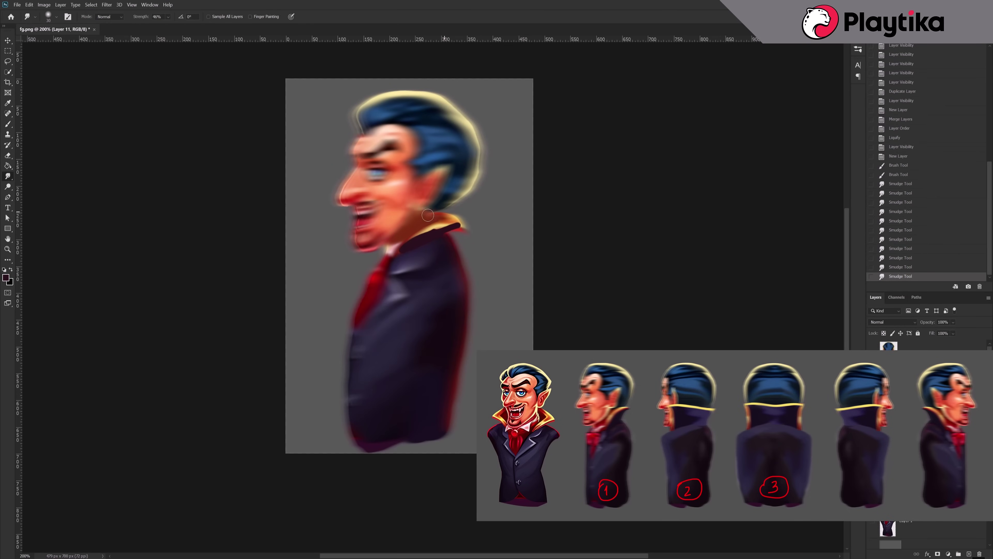
left_click(456, 372, "ctrl+alt")
left_click(455, 372, "ctrl+alt")
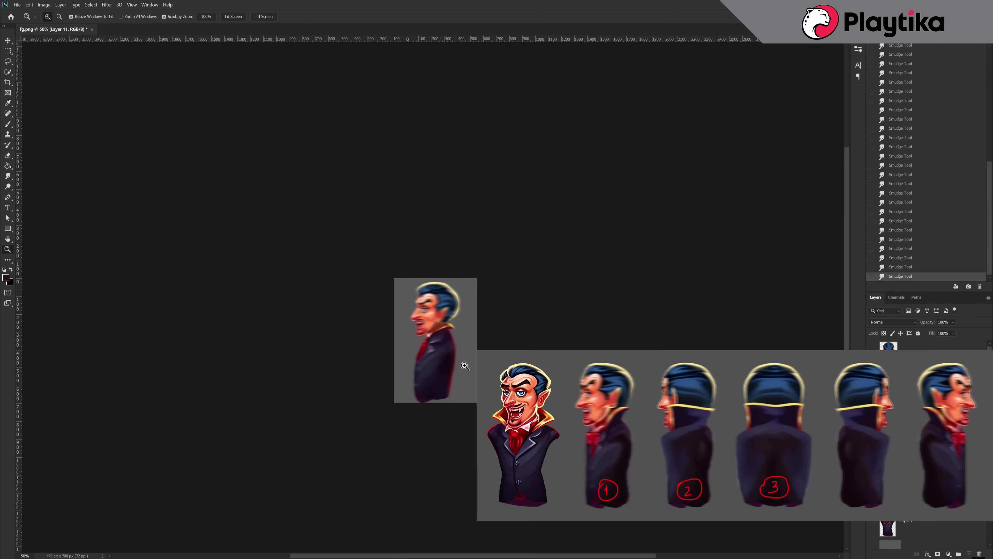
left_click(444, 376, "ctrl")
left_click(431, 327, "ctrl")
key("ctrl+e")
Rework the side view's collar edge with strokes running down toward the front of the neck
left_click_drag(434, 247, 426, 256)
left_click_drag(422, 263, 412, 269)
left_click_drag(411, 282, 404, 284)
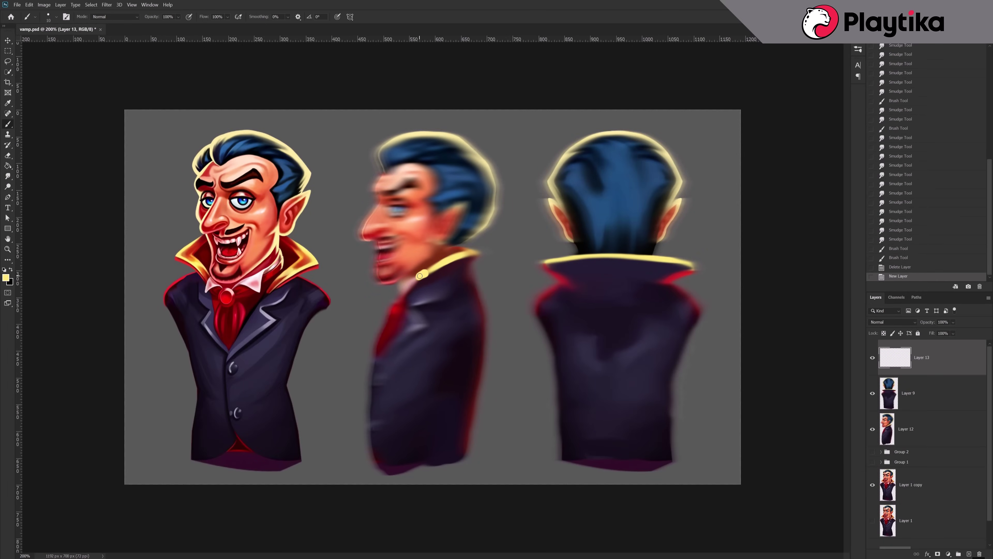
Paint pale yellow trim along the side view's collar on Layer 13 and blend it with the Smudge tool
left_click_drag(419, 276, 437, 267)
left_click(8, 176)
mouse_move(425, 273)
left_mouse_down()
mouse_move(439, 265)
mouse_move(410, 283)
left_mouse_up()
left_click_drag(409, 282, 418, 286)
left_click_drag(416, 285, 423, 289)
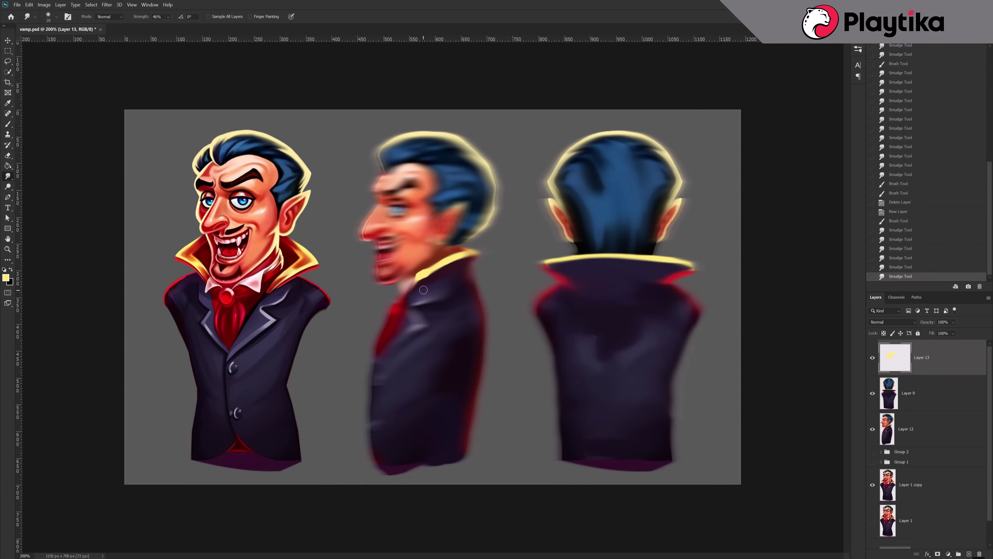
Paint the side view's pale shirt collar and bright red brooch on Layer 13, and blend them with the Smudge tool
key("b")
left_click(259, 288, "alt")
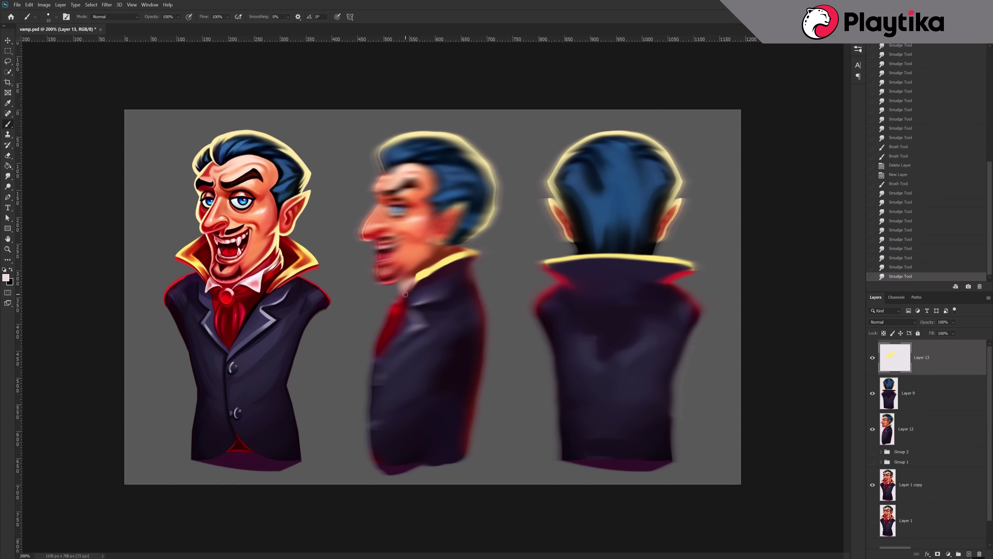
key("r")
left_click_drag(405, 297, 412, 287)
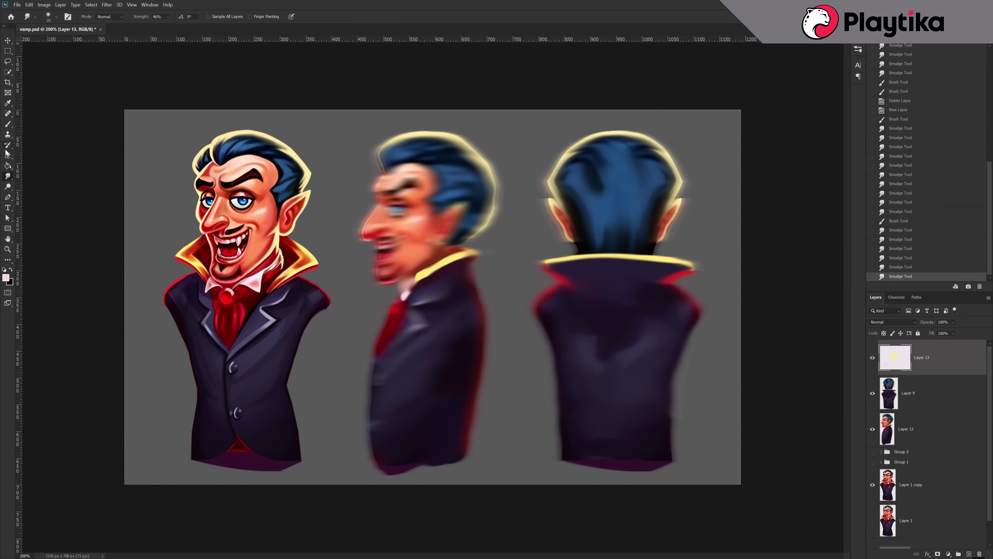
key("b")
left_click(227, 297, "alt")
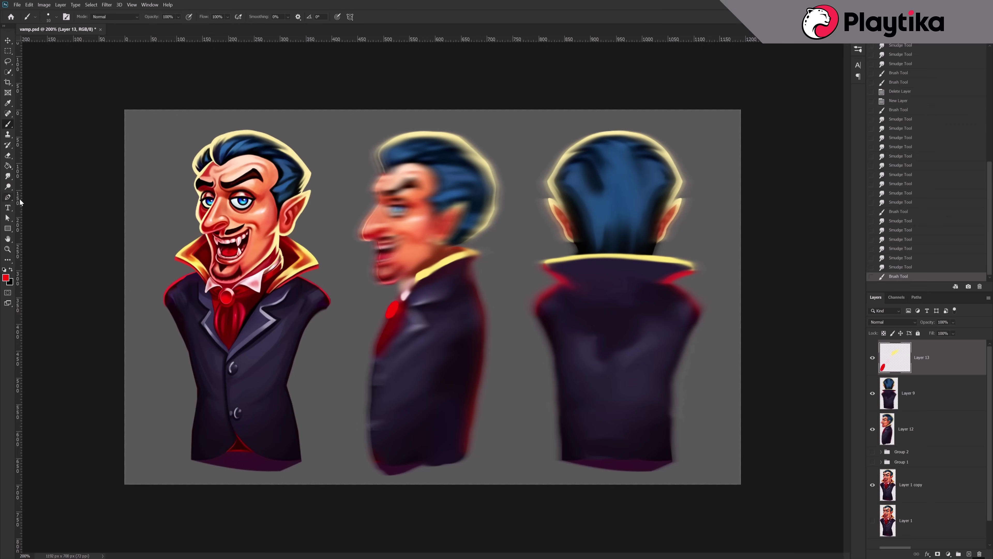
left_click(8, 176)
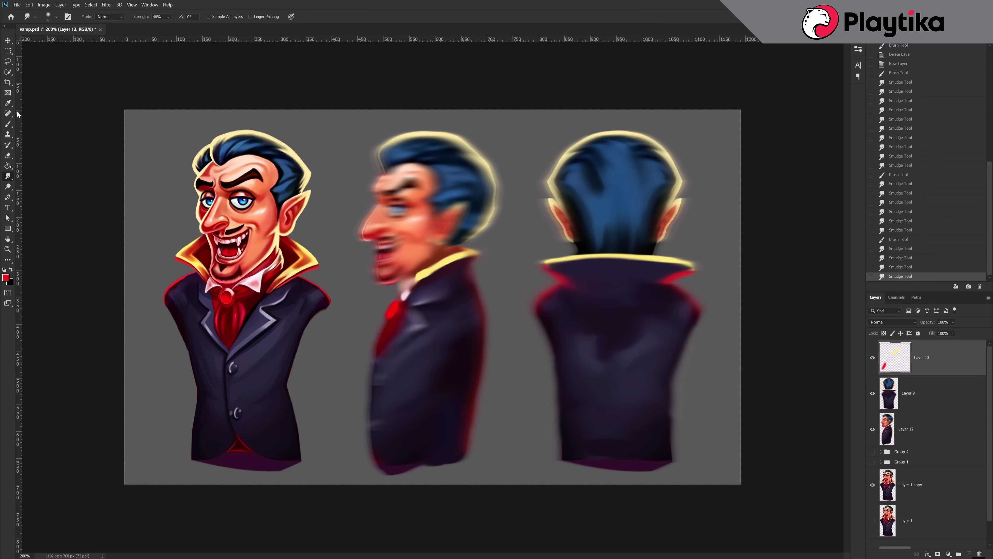
Paint pale yellow rim light on the side view's ear and nose tip, and smudge it into the face
left_click(8, 124)
left_click(309, 196, "alt")
left_click_drag(462, 212, 464, 203)
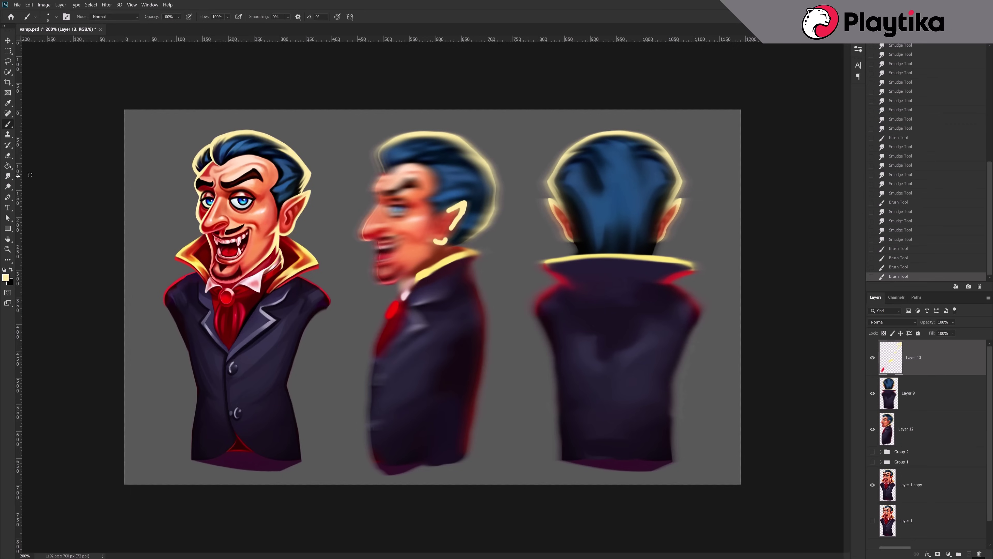
left_click(7, 176)
mouse_move(444, 239)
left_mouse_down()
mouse_move(414, 264)
mouse_move(439, 239)
left_mouse_up()
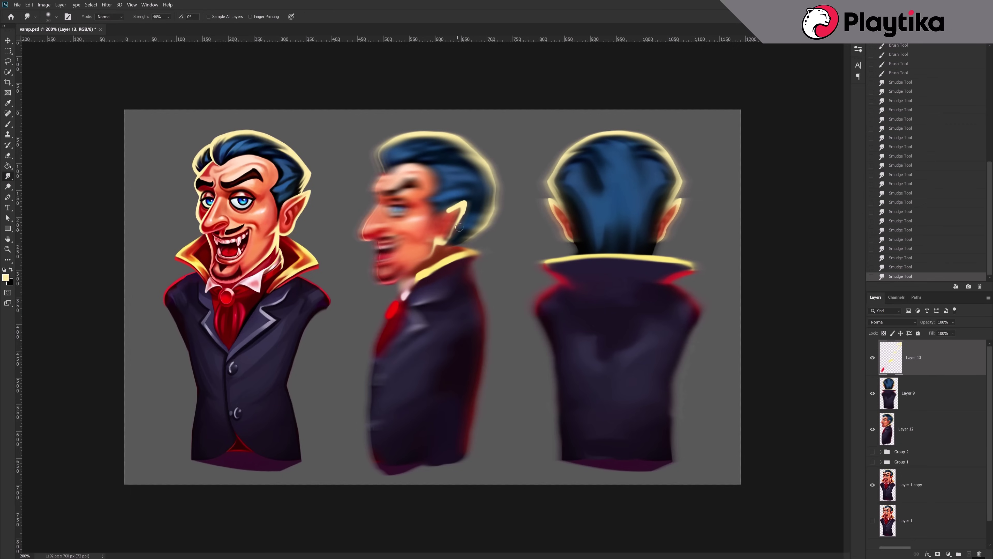
key("b")
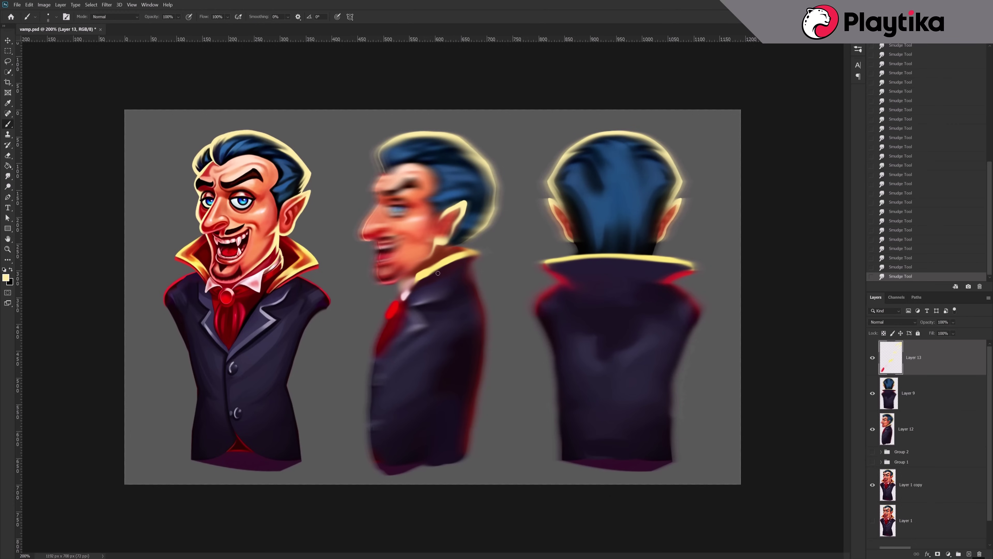
left_click(7, 176)
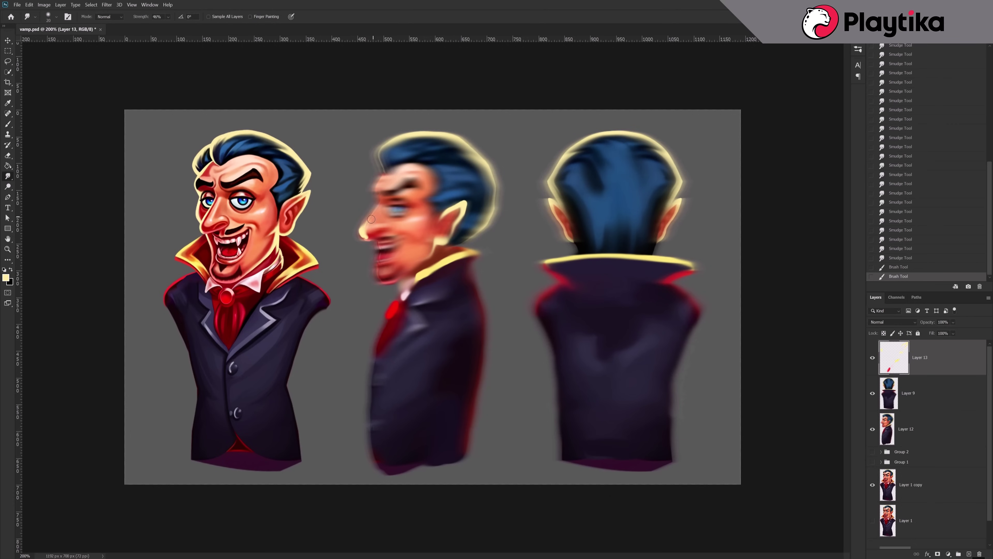
Repaint the side view's eye in white and its eyebrow in black, softening both with the Smudge tool
key("b")
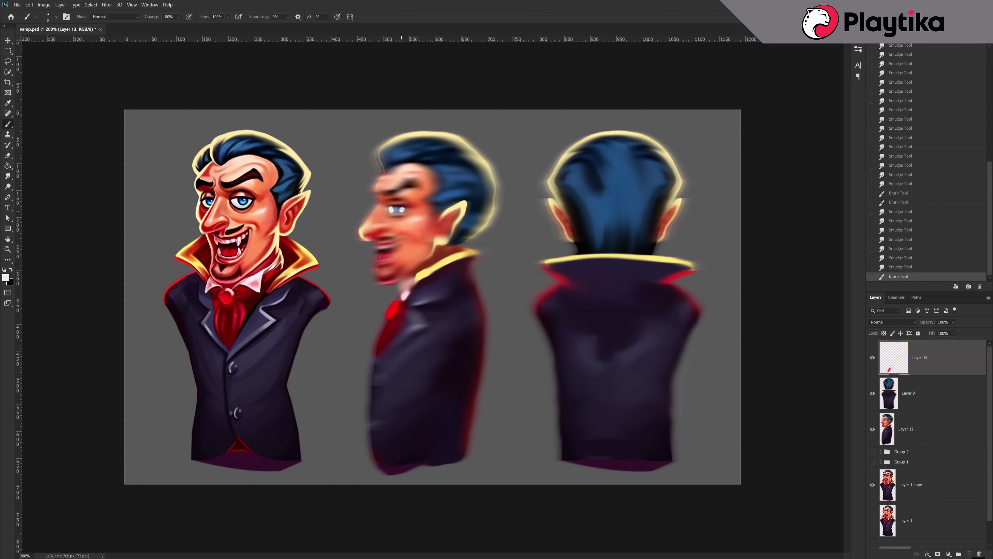
key("ctrl+z")
left_click_drag(393, 207, 391, 192)
left_click(8, 175)
key("b")
left_click(8, 176)
left_click_drag(387, 195, 397, 190)
left_click_drag(395, 188, 402, 183)
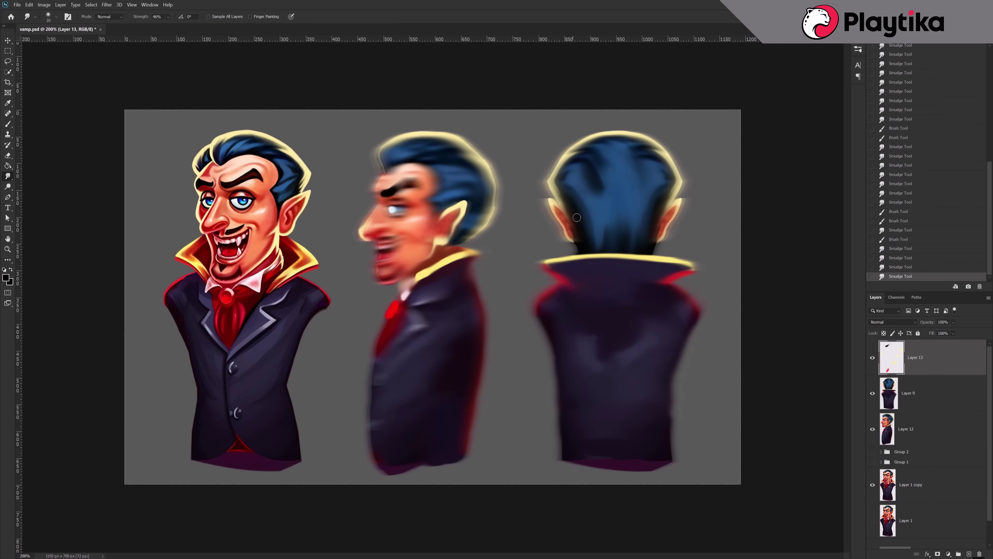
Paint pale yellow highlights on the back view's left ear, using the colour of the side view's ear rim, and smudge them
key("b")
left_click(463, 203, "alt")
left_click_drag(549, 198, 555, 204)
left_click_drag(552, 206, 557, 212)
key("r")
key("e")
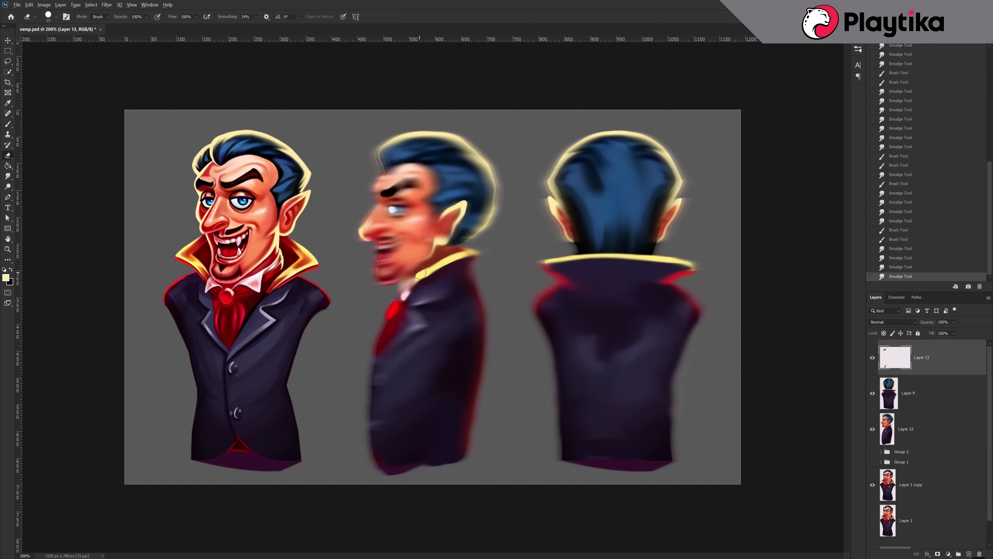
Touch up the left end of the back view's collar trim with yellow sampled from it, and open the foreground colour picker
key("b")
left_click(545, 263, "alt")
key("ctrl+z")
left_click(560, 259, "alt")
left_click_drag(552, 262, 545, 264)
left_click(6, 277)
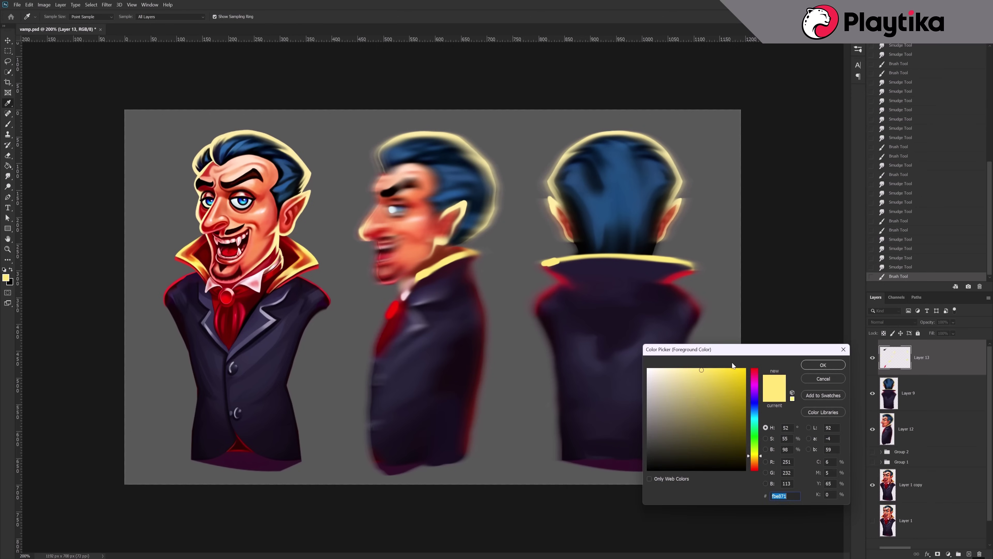
key("Return")
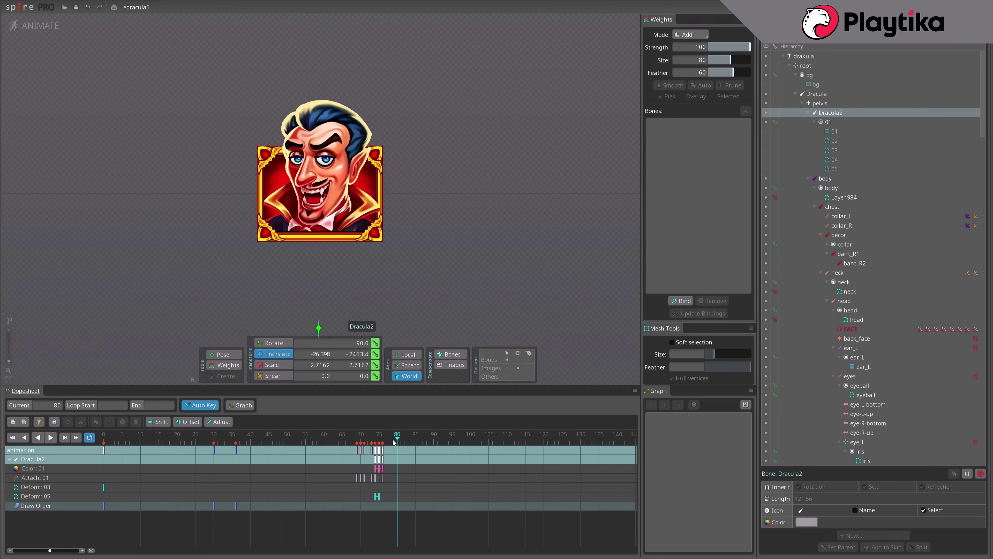
Switch to Spine and scrub the dracula5 animation between about frames 67 and 80 to examine the character's rotation
left_click_drag(394, 442, 348, 441)
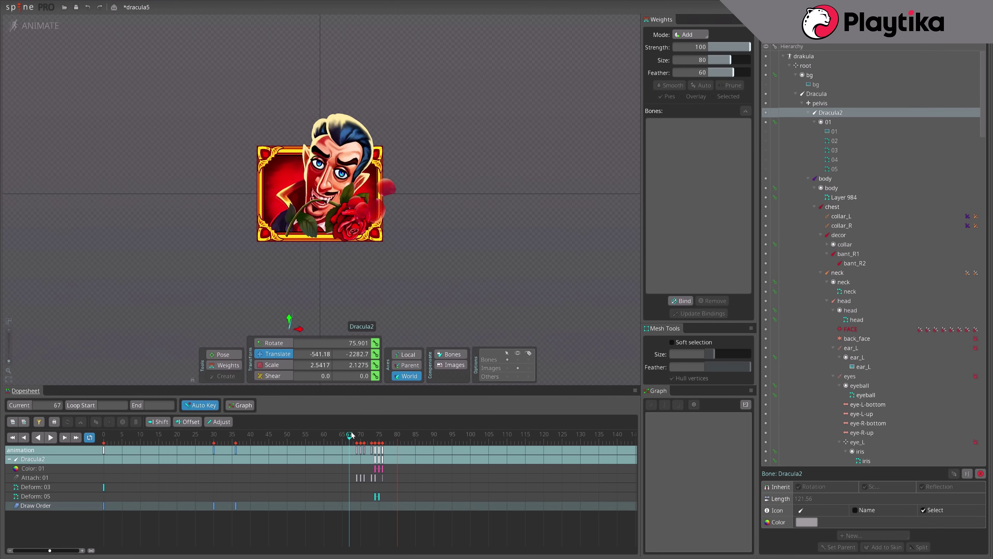
left_click(391, 439)
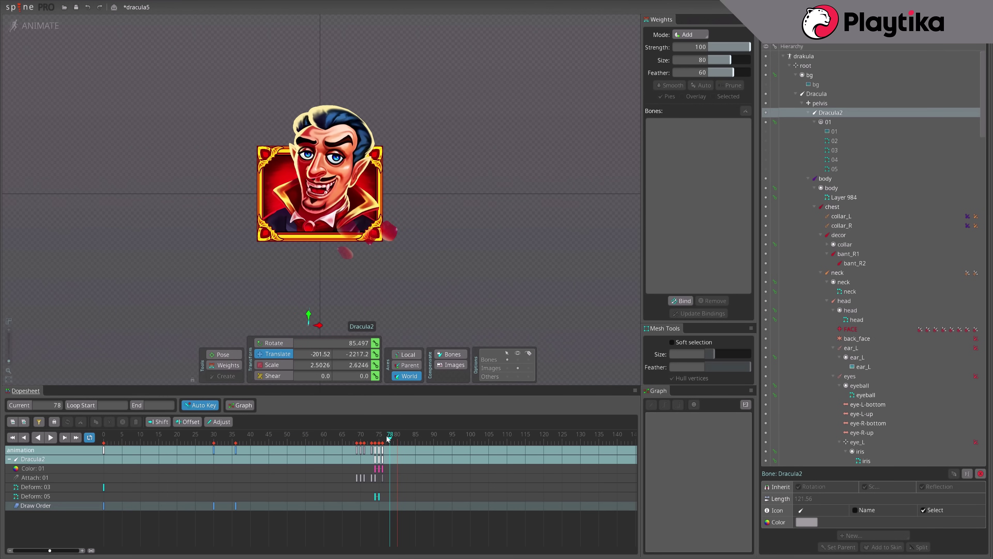
mouse_move(359, 443)
left_mouse_down()
mouse_move(342, 441)
mouse_move(382, 451)
mouse_move(357, 449)
left_mouse_up()
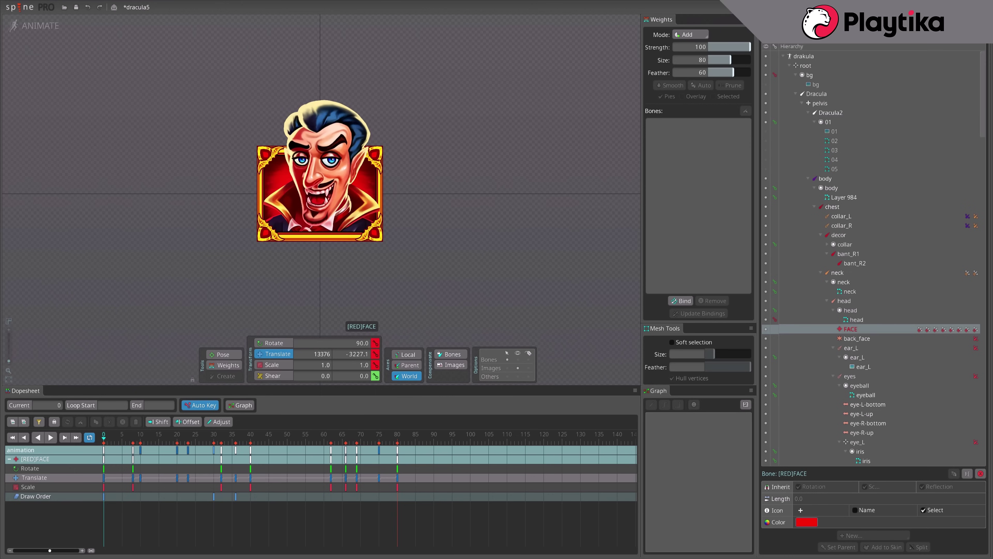
Move the FACE control bone around to test the head turn, and play and scrub the Dracula animation
left_click_drag(990, 379, 563, 213)
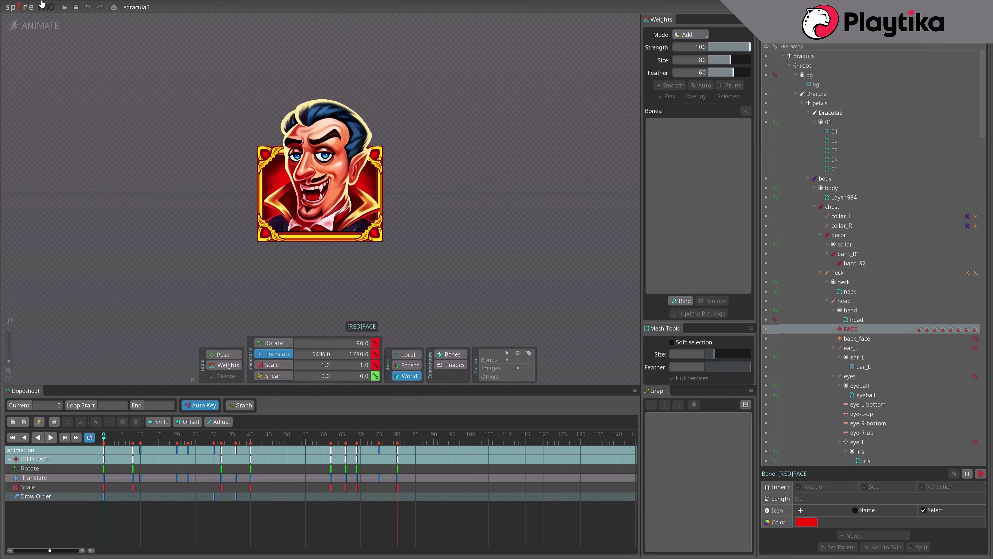
left_click_drag(448, 271, 453, 271)
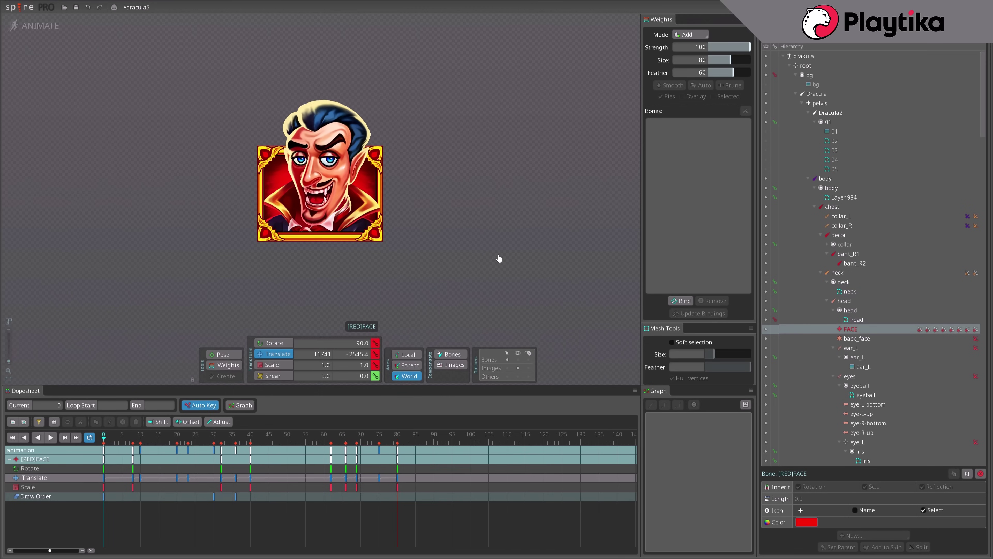
left_click_drag(338, 436, 337, 460)
left_click(51, 437)
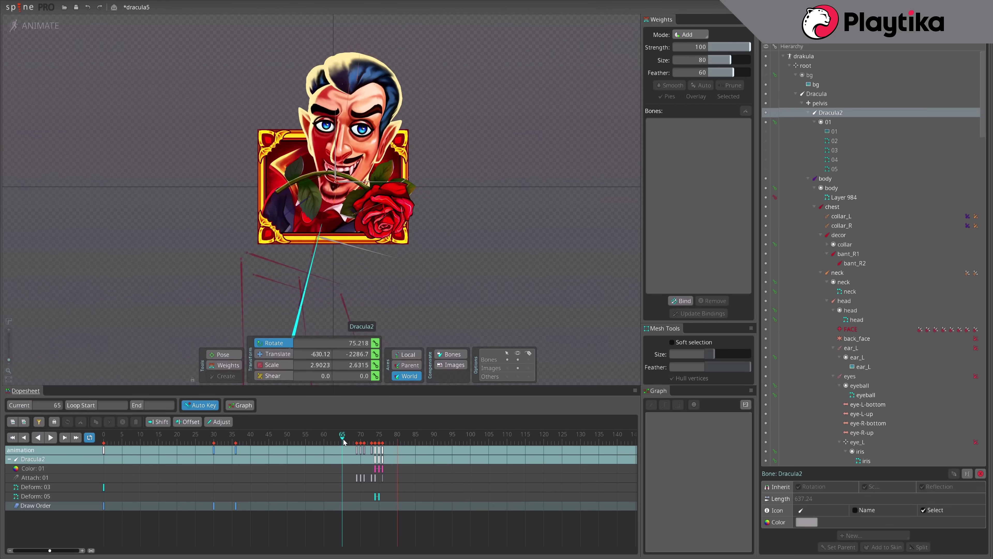
left_click_drag(343, 439, 394, 465)
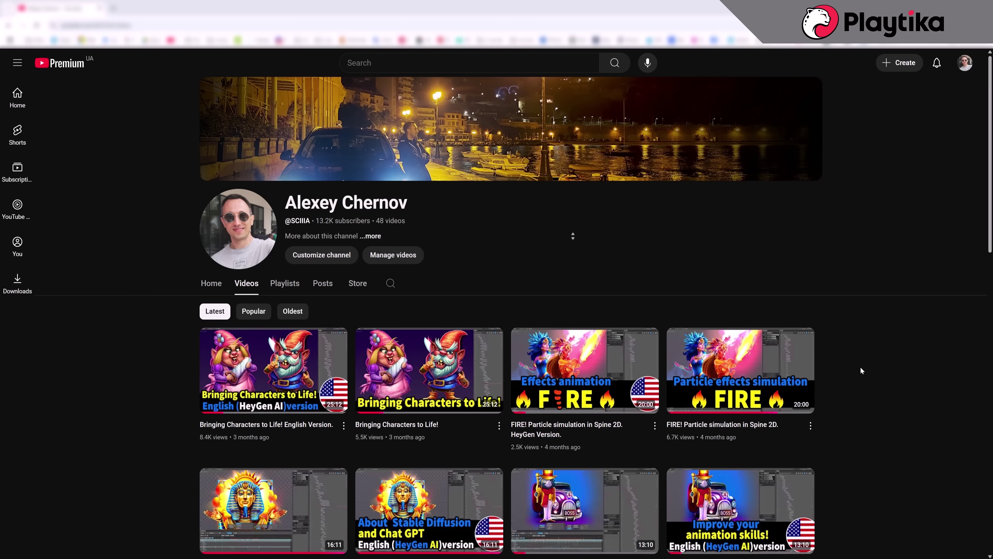
Switch to the YouTube channel, browse its videos and open the English version of "Artificial Intelligence in Animation"
scroll(861, 366, "down", 7)
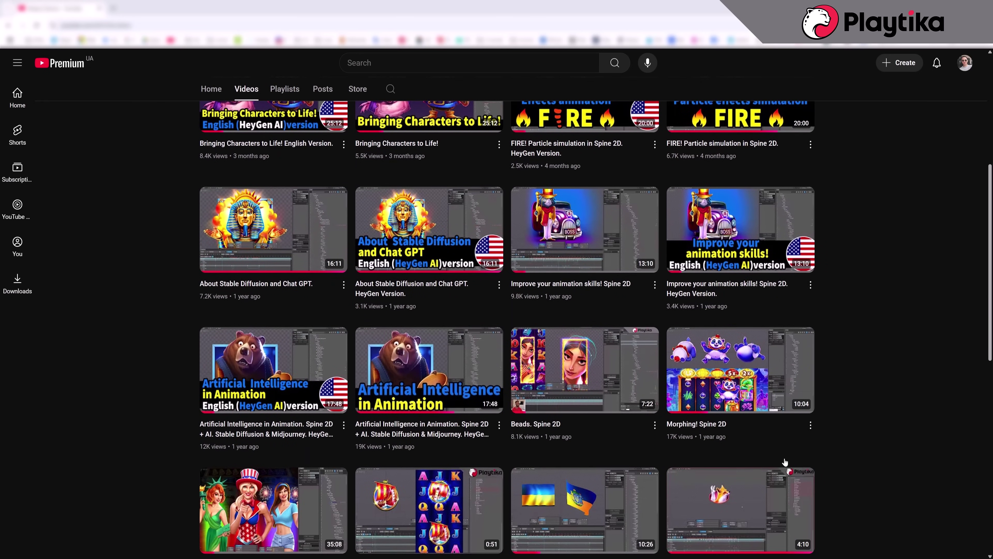
left_click(282, 365)
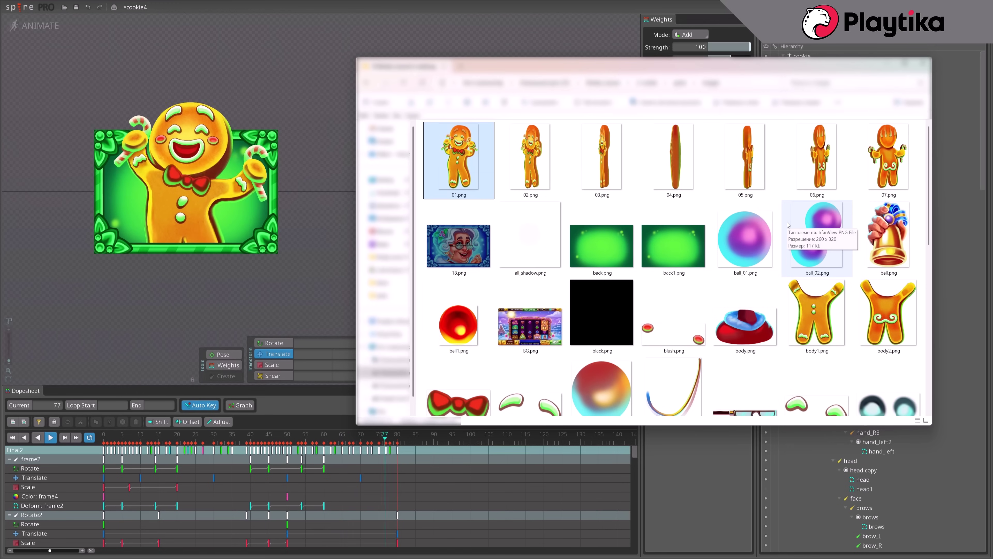
Go through the gingerbread man's rotation images from 02.png to 06.png in the cookie project's image folder
left_click(538, 168)
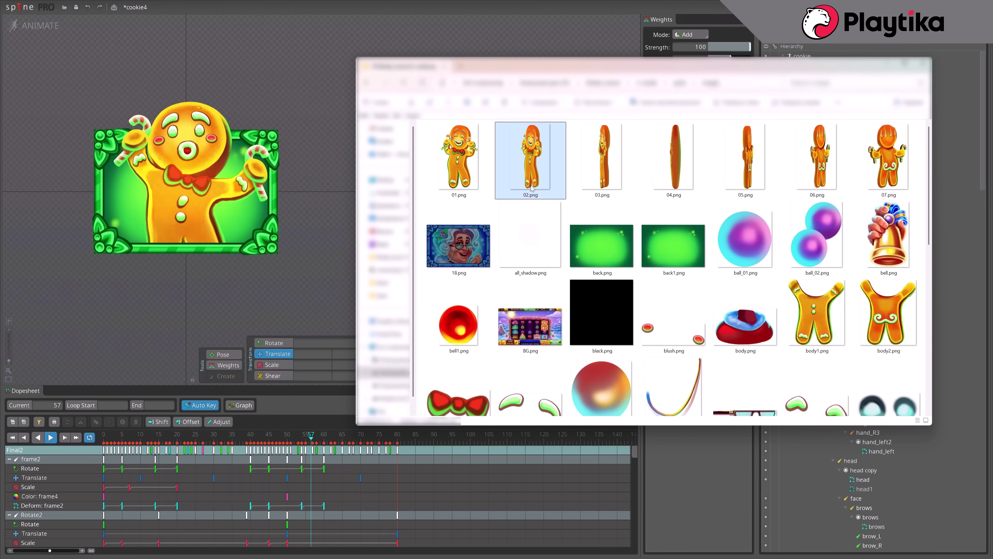
left_click(614, 185)
left_click(686, 184)
left_click(759, 180)
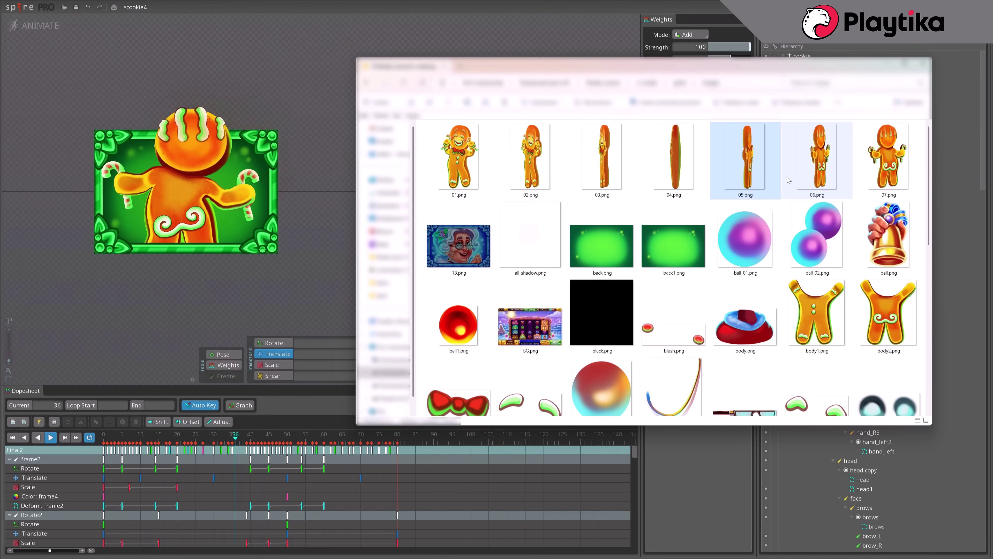
left_click(848, 176)
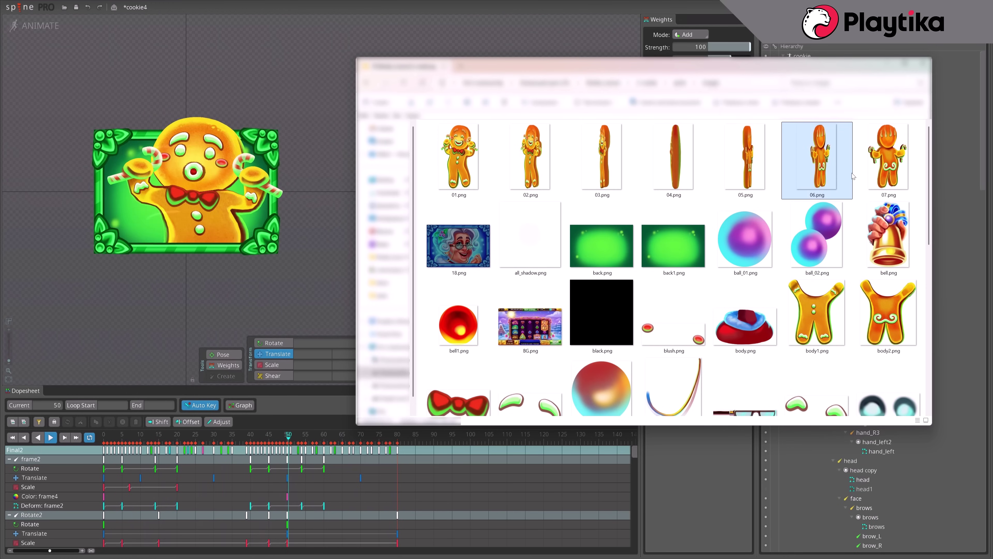
Open 01.png in IrfanView and page through the gingerbread man's rotation frames
left_click(475, 183)
key("Right")
key("Right")
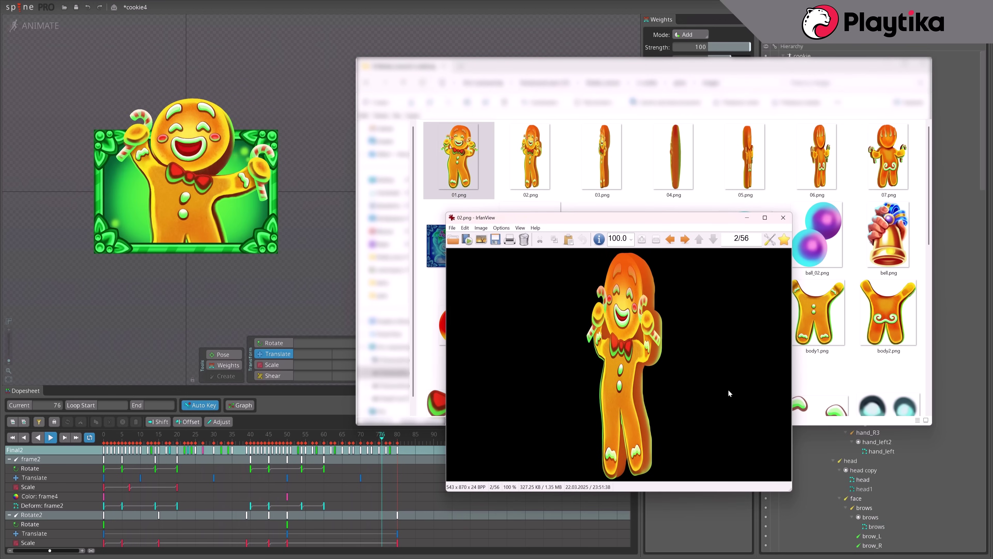
key("Right")
key("Right")
key("Right")
key("Right")
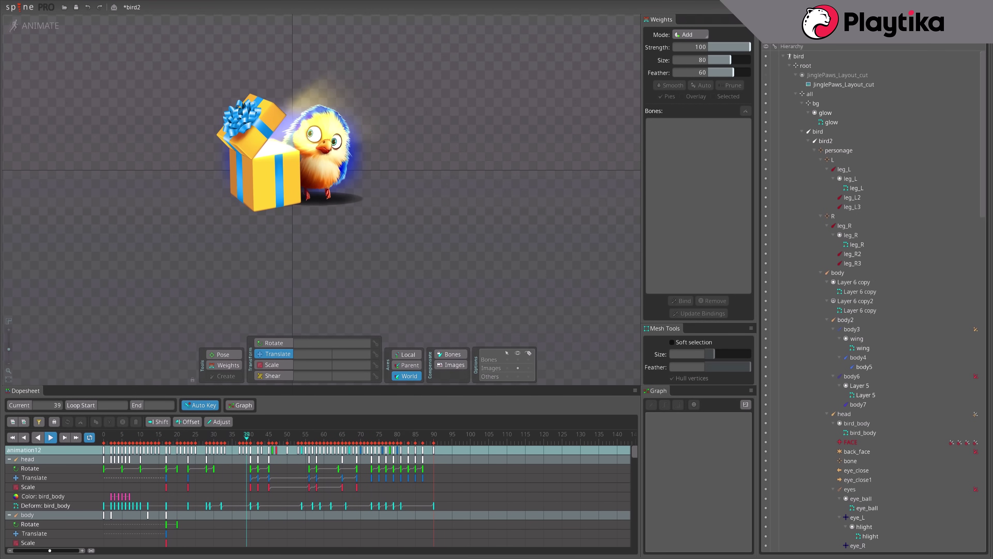
Bring up the bird's reference picture 9.png and its image folder, and open Layer 6 copy.png from the folder
left_click(747, 557)
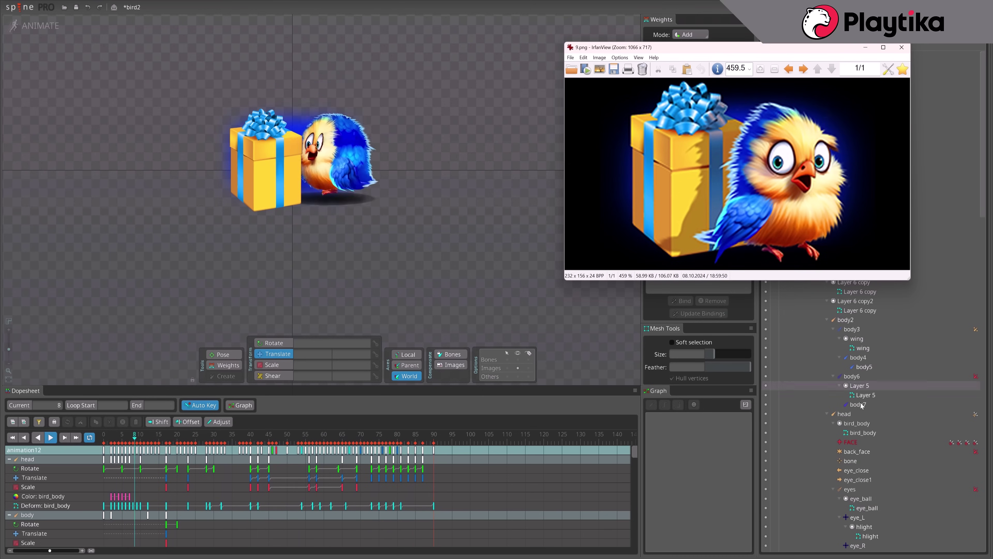
mouse_move(251, 557)
left_click(288, 525)
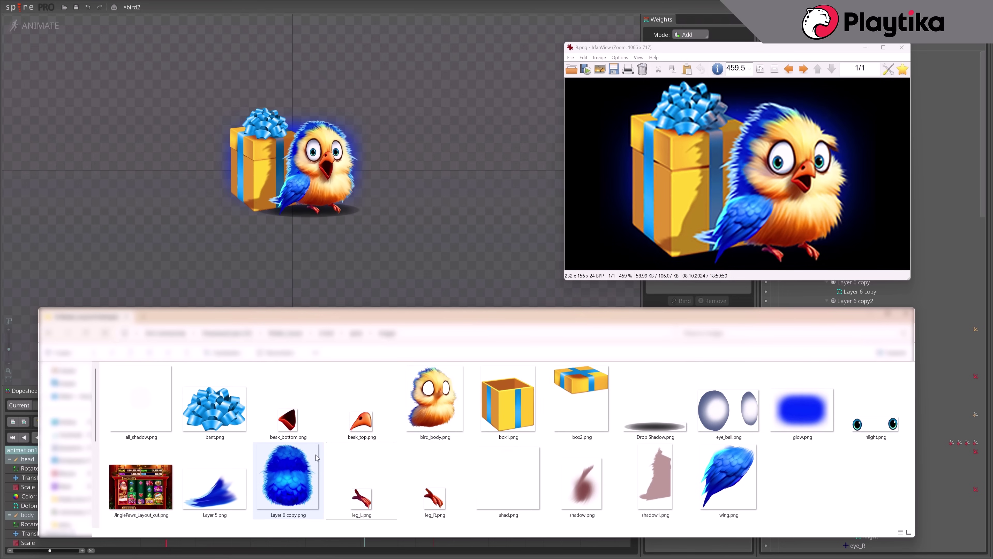
double_click(285, 490)
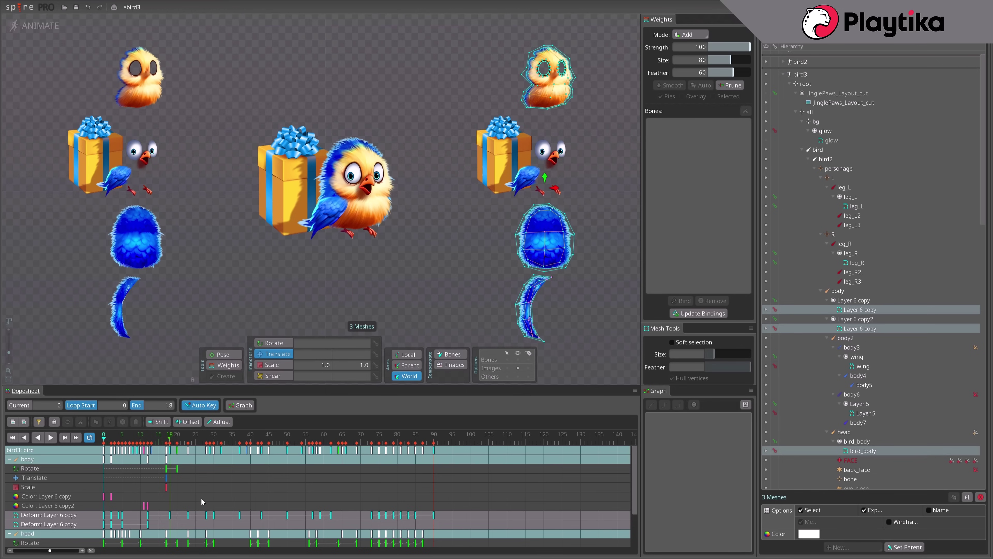
Play the bird3 animation and scrub its opening frames to examine how the selected body and head meshes deform
left_click(50, 437)
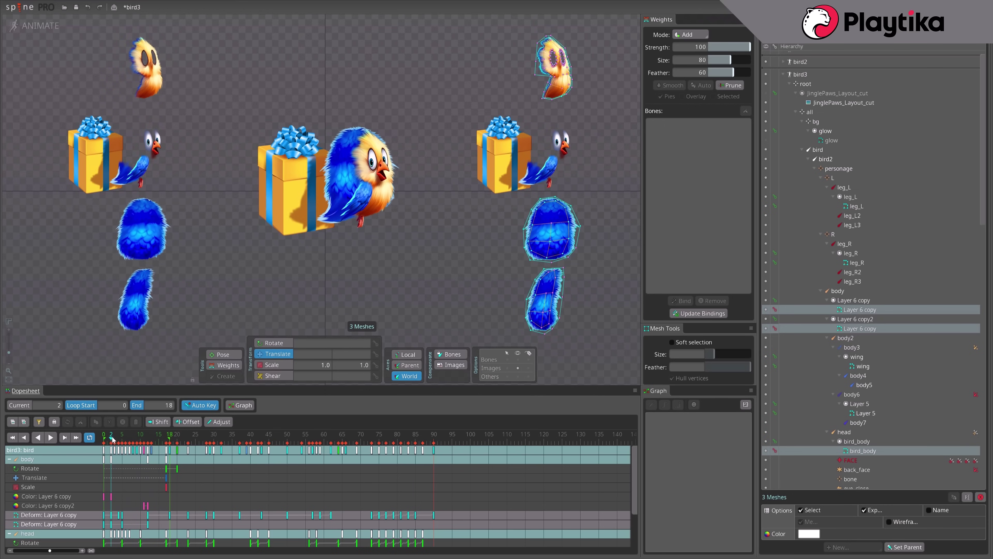
left_click_drag(112, 439, 167, 442)
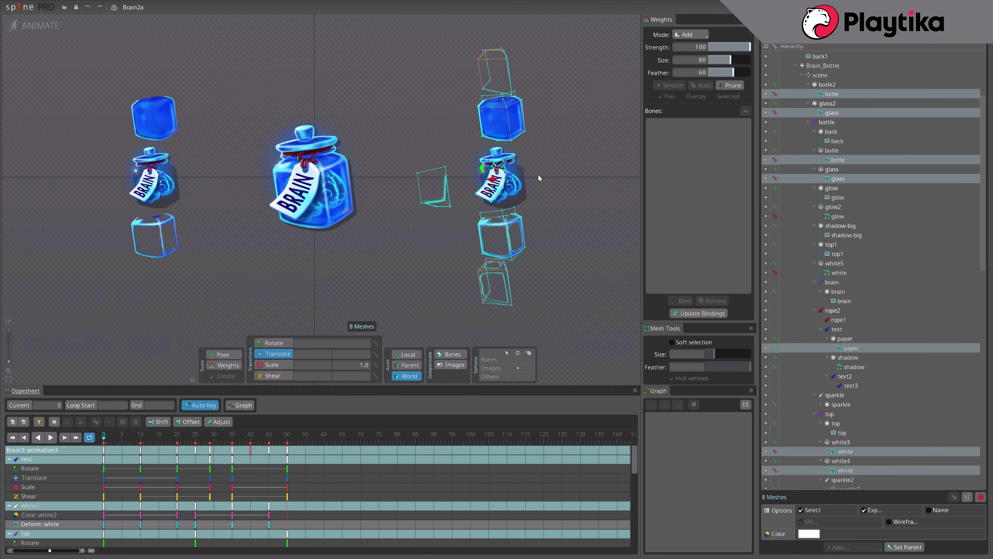
Play the Brain2a bottle animation, and bring up the reference picture 7.png and the bottle's image folder
left_click(50, 437)
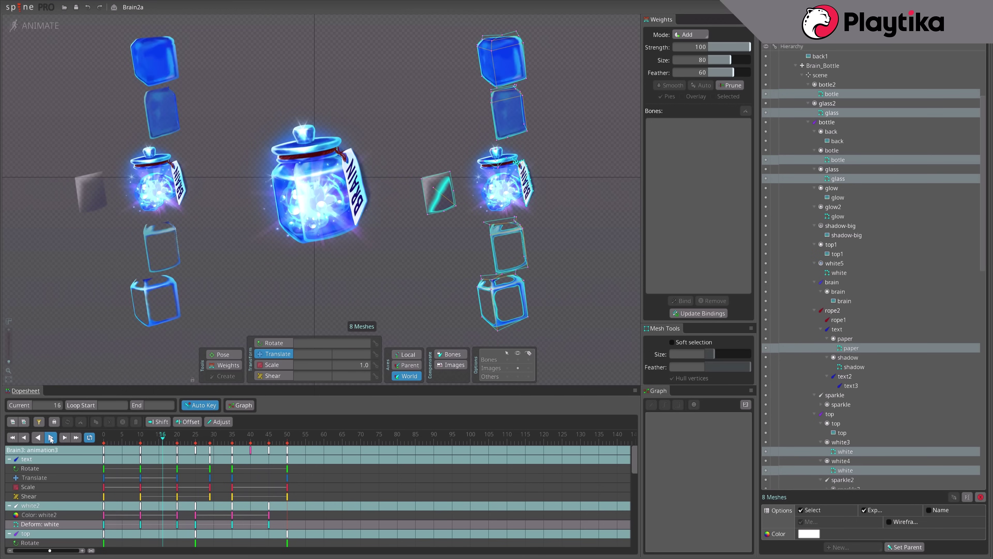
key("alt+Tab")
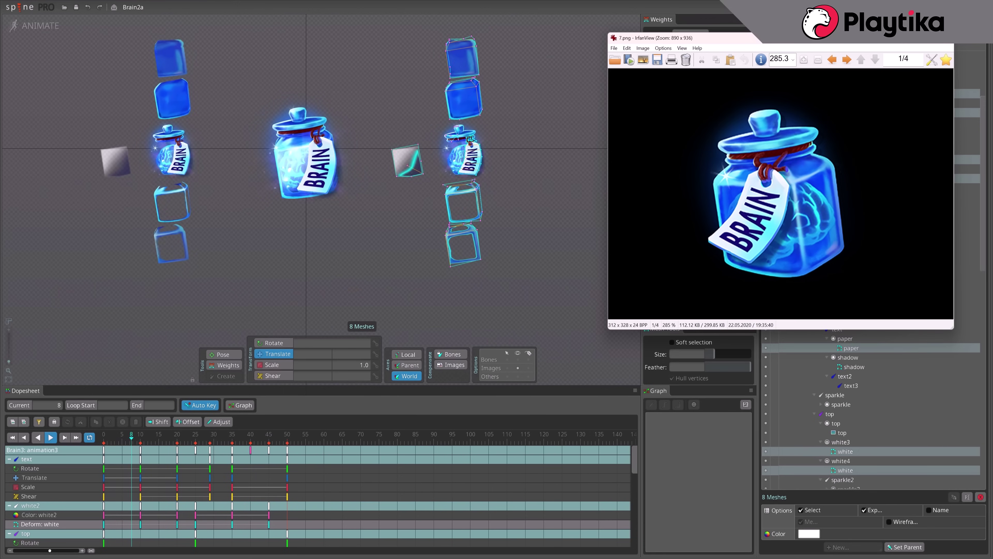
mouse_move(249, 557)
left_click(288, 526)
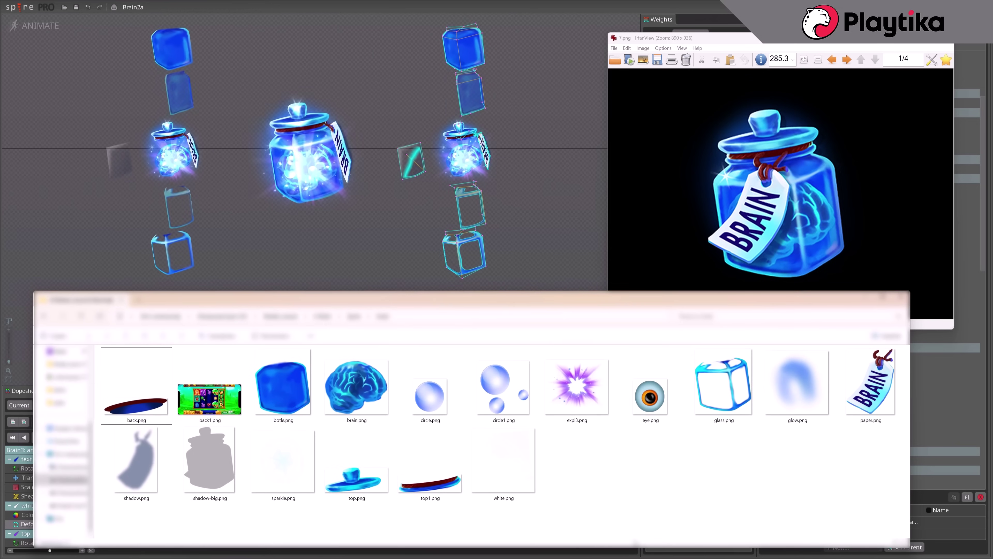
Select the bottle's source images one after another in its folder: brain.png, circle1.png, expl3.png, glass.png and glow.png
left_click(343, 395)
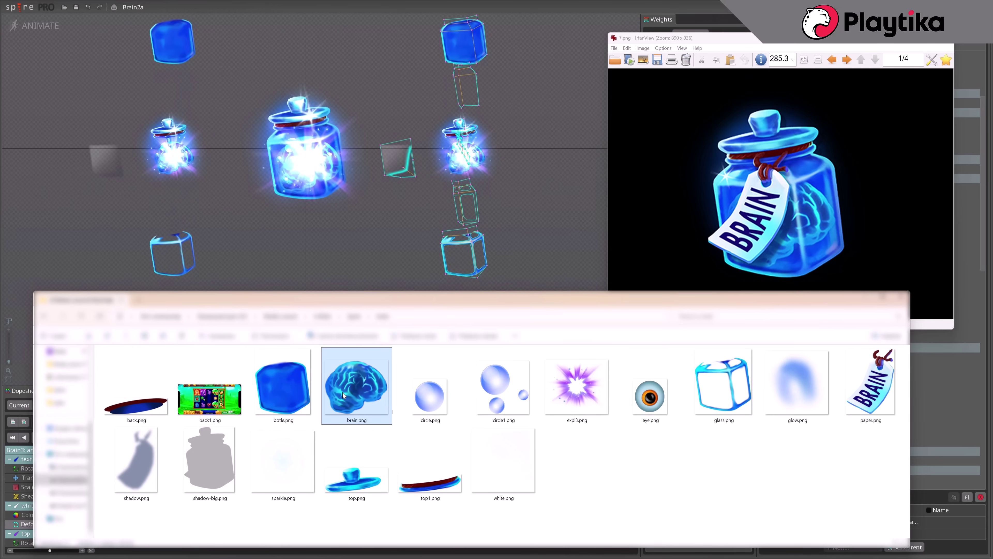
left_click(498, 397)
left_click(592, 412)
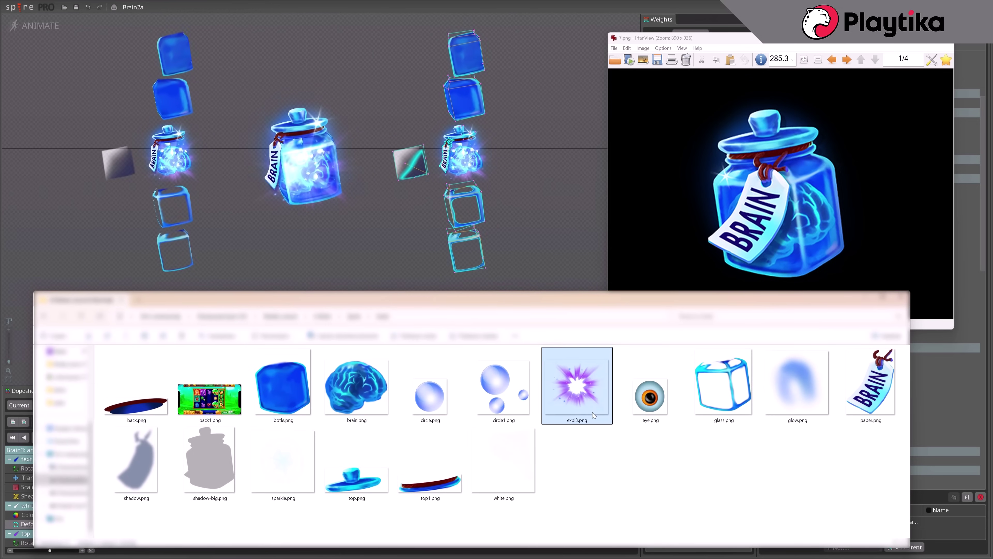
left_click(729, 410)
left_click(796, 406)
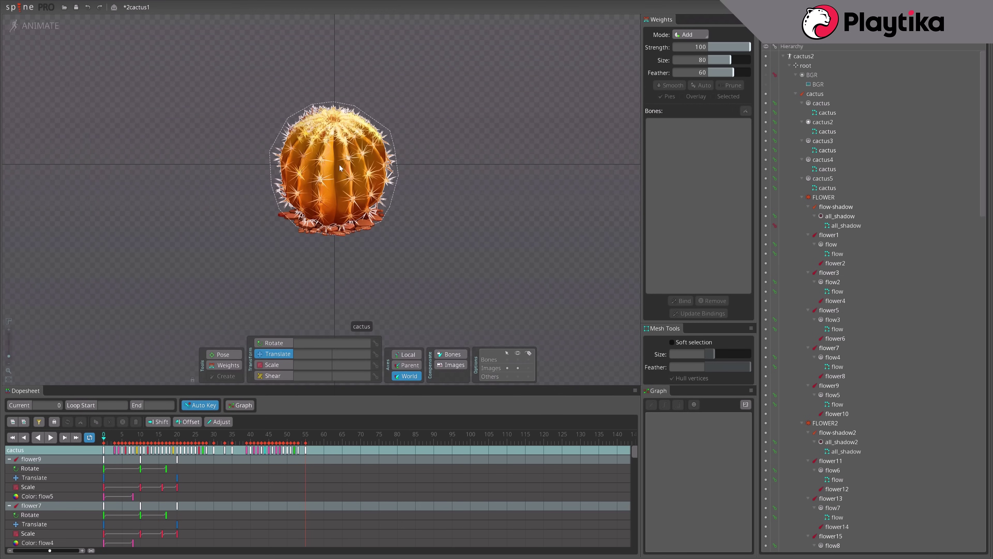
Select the cactus mesh and scrub the cactus animation from frame 0 to about frame 50 to examine its rotation
left_click(339, 167)
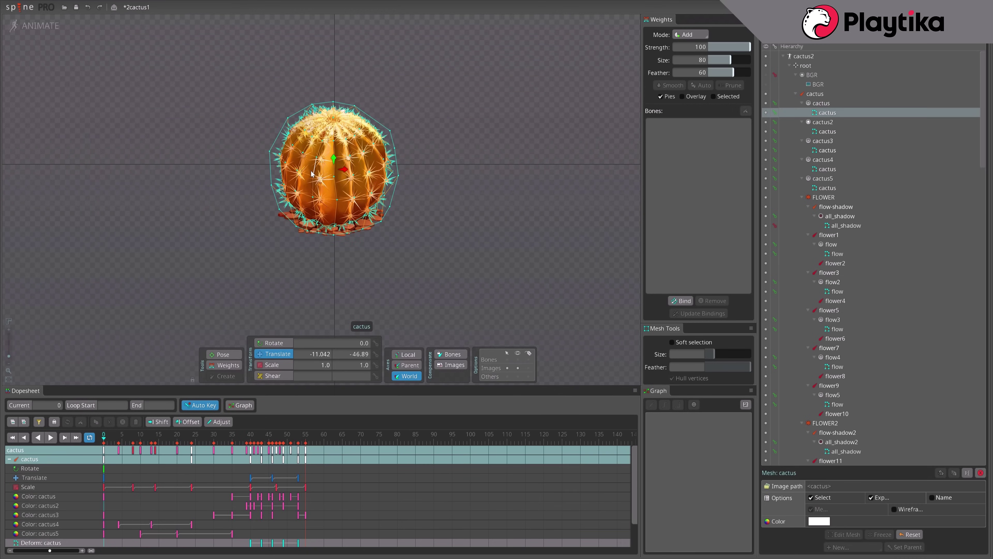
scroll(330, 173, "up", 2)
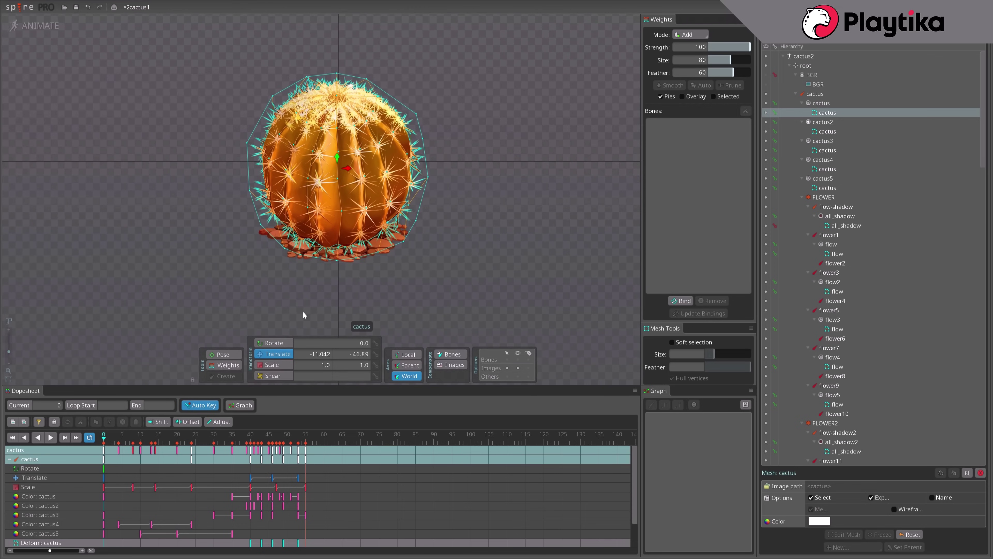
left_click_drag(105, 450, 287, 457)
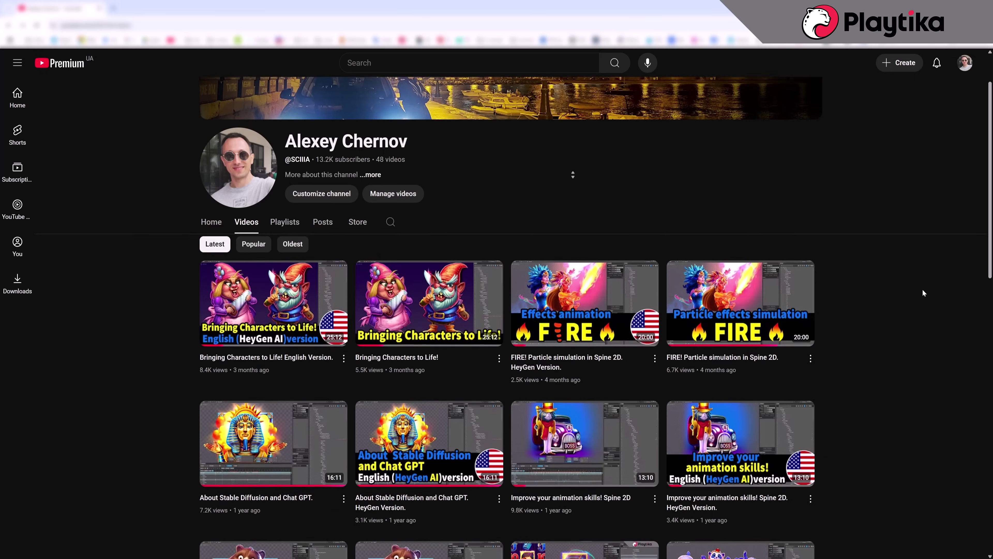
Switch to the YouTube channel's video list, find "Spine 2D Animation. Разбор часто задаваемых вопросов." and open it in full screen
scroll(923, 290, "down", 10)
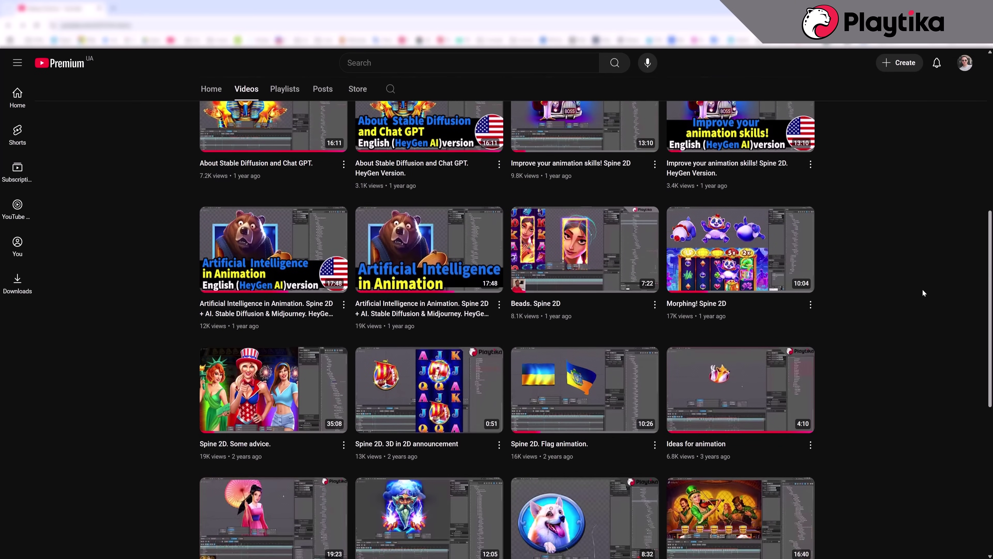
scroll(922, 290, "down", 5)
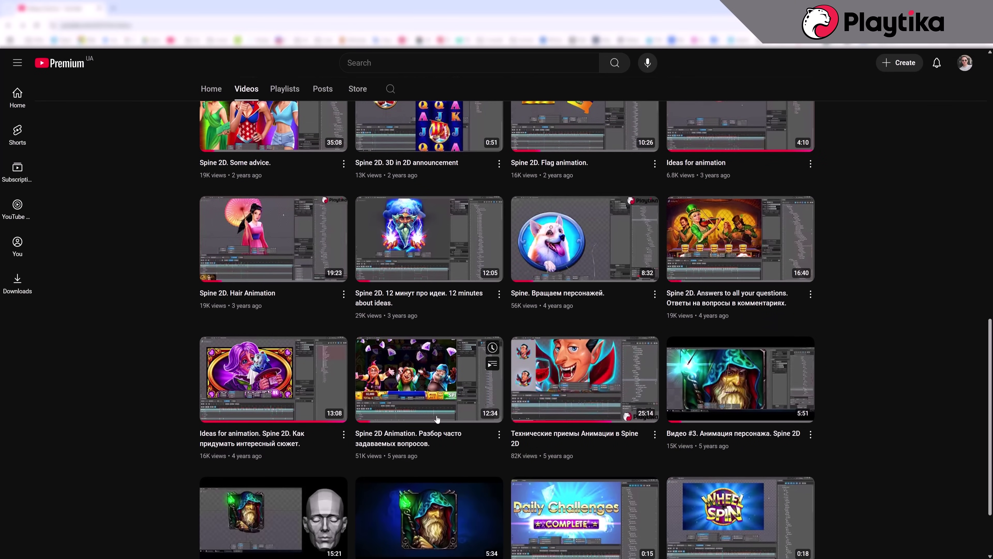
left_click(437, 419)
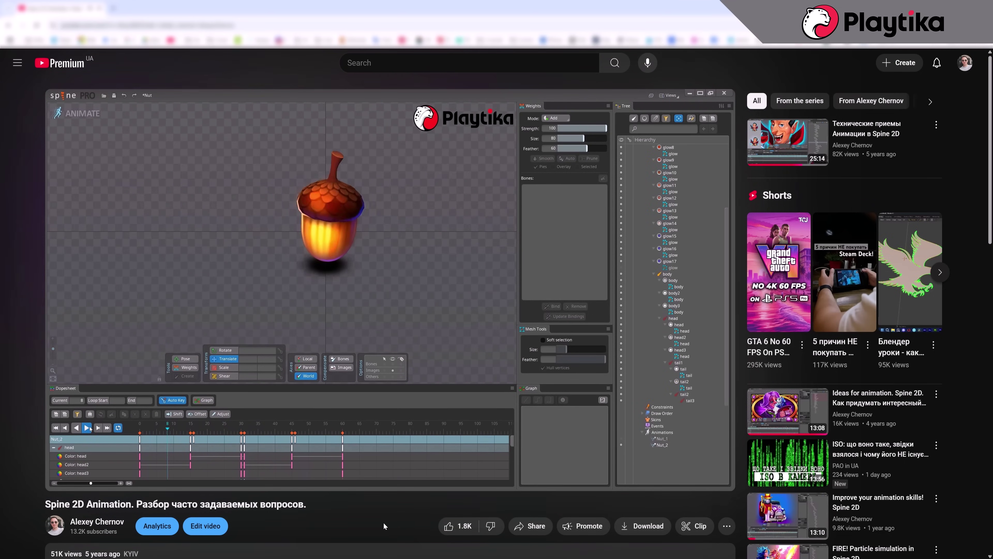
key("f")
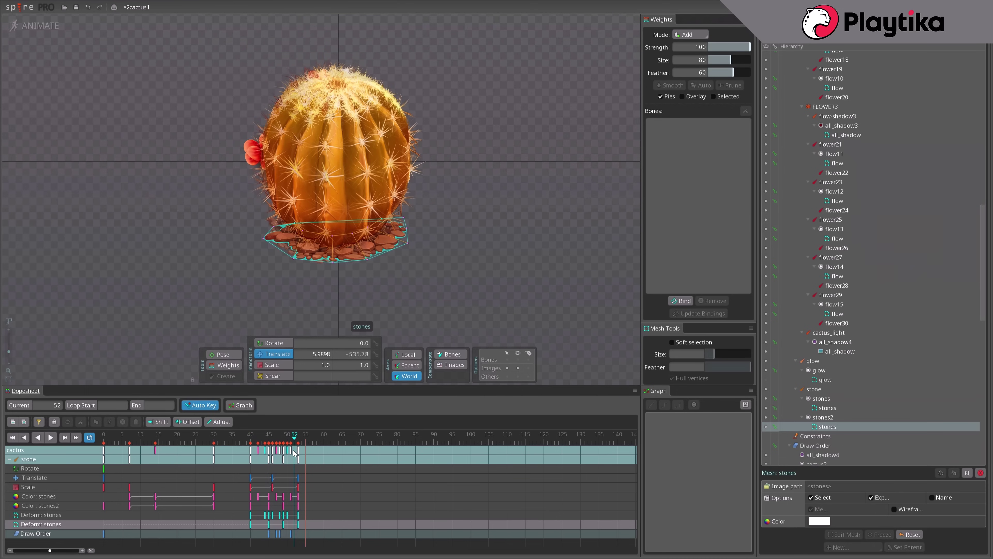